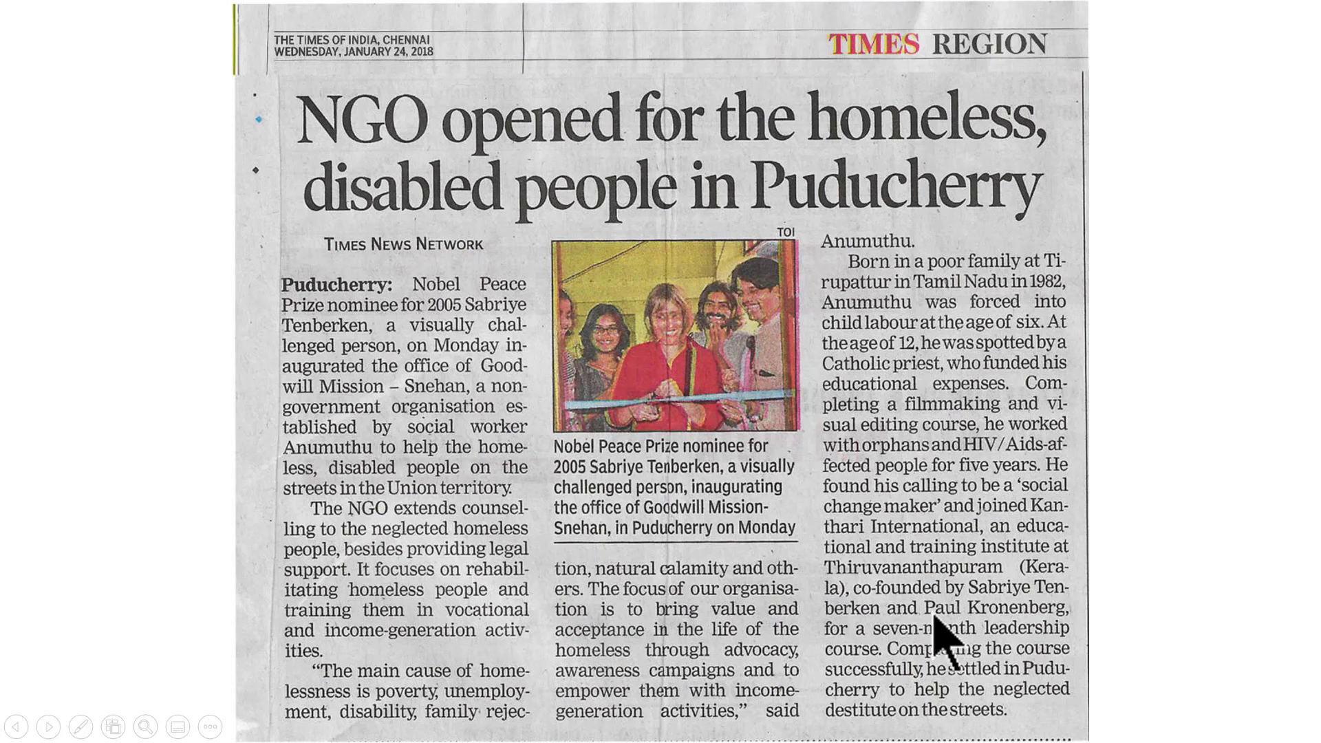
- Advance the slide show so the red-outlined paragraph enlarges over the dimmed newspaper clipping
left_click(1204, 563)
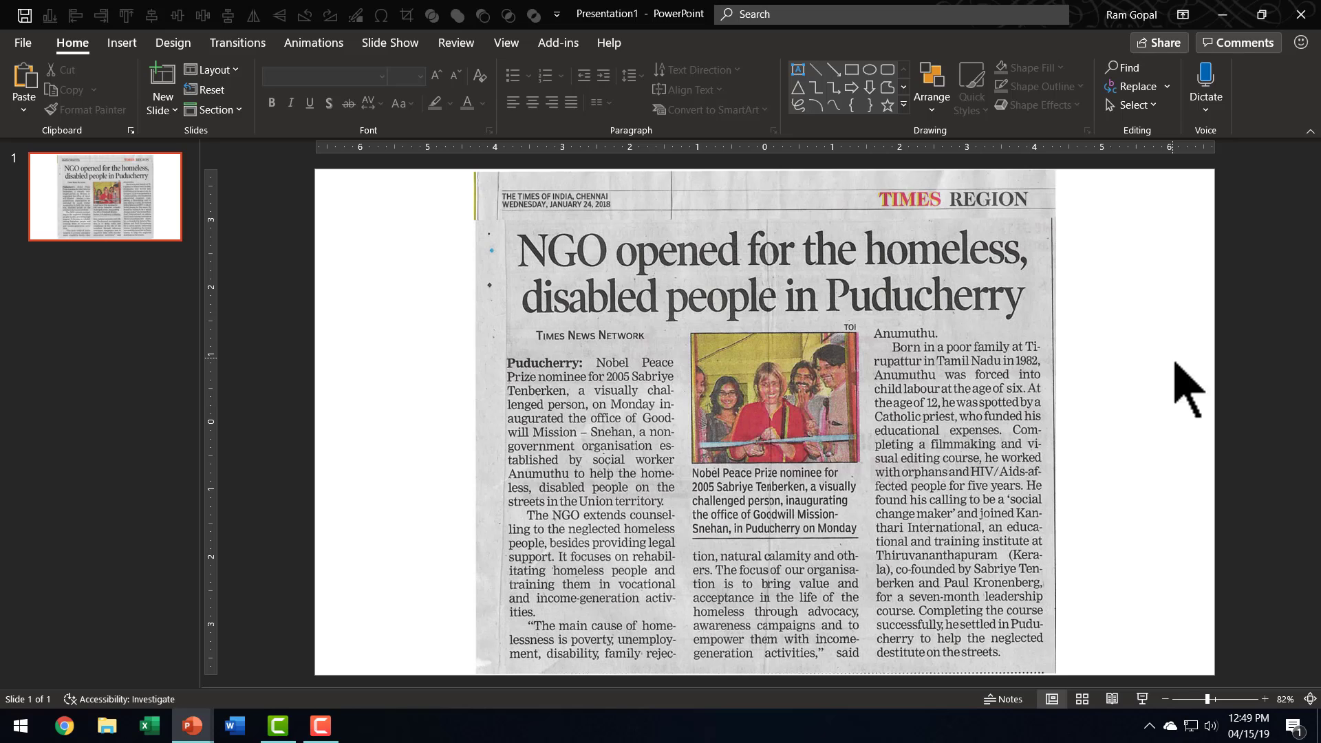
- Duplicate the newspaper picture with Ctrl+D and align the copy exactly over the original
left_click(1020, 219)
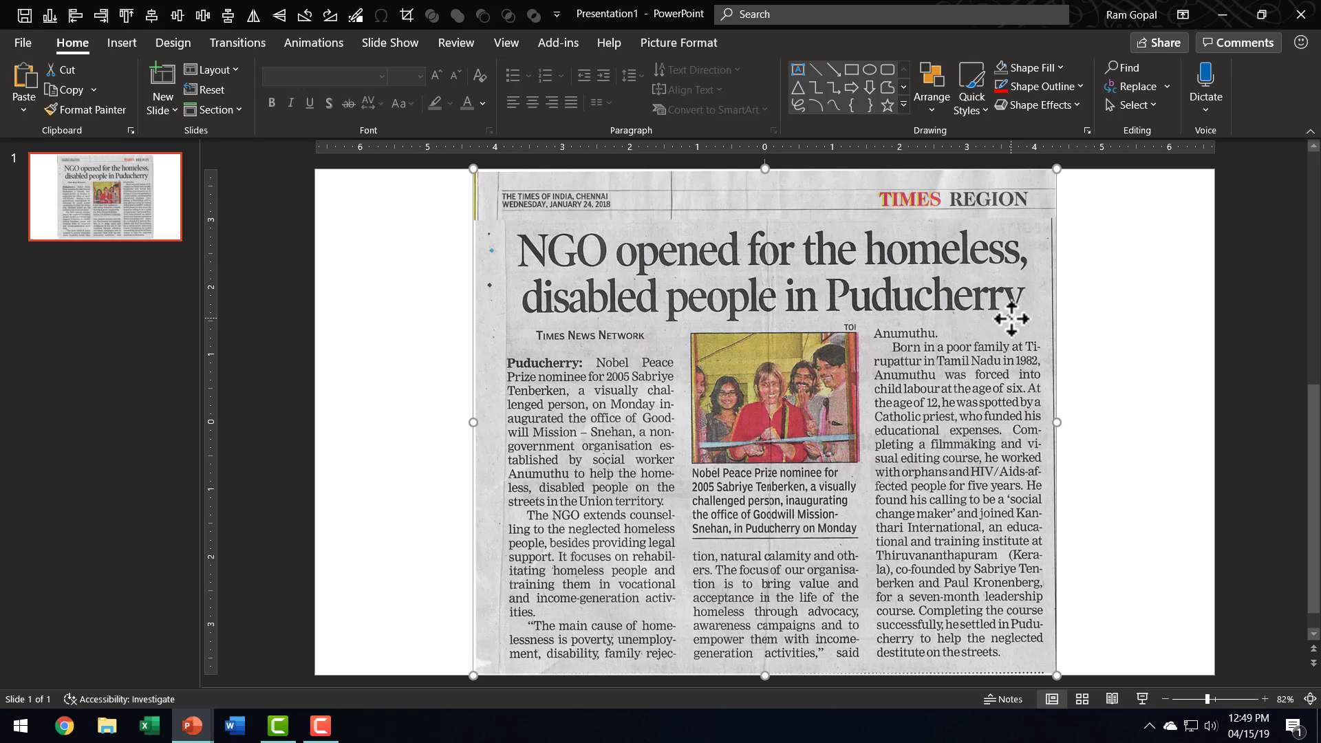
key("ctrl+d")
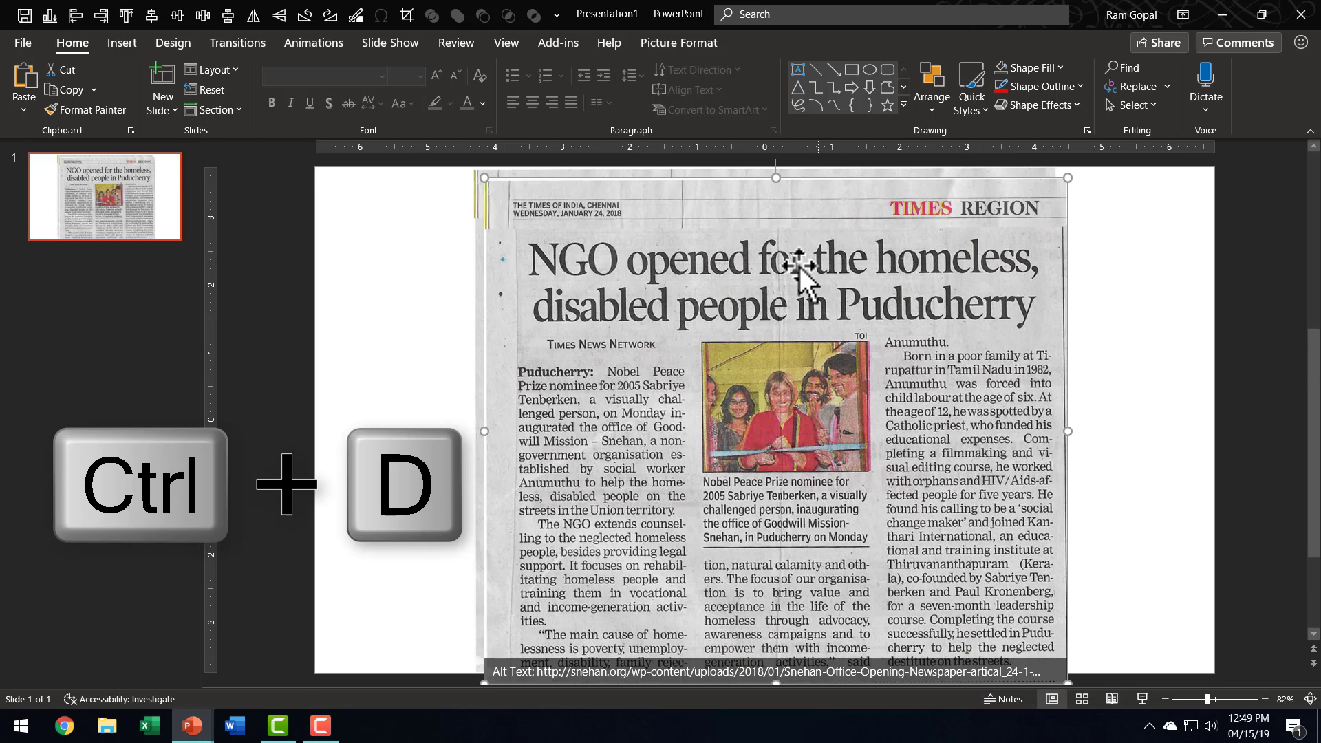
left_click_drag(899, 457, 886, 438)
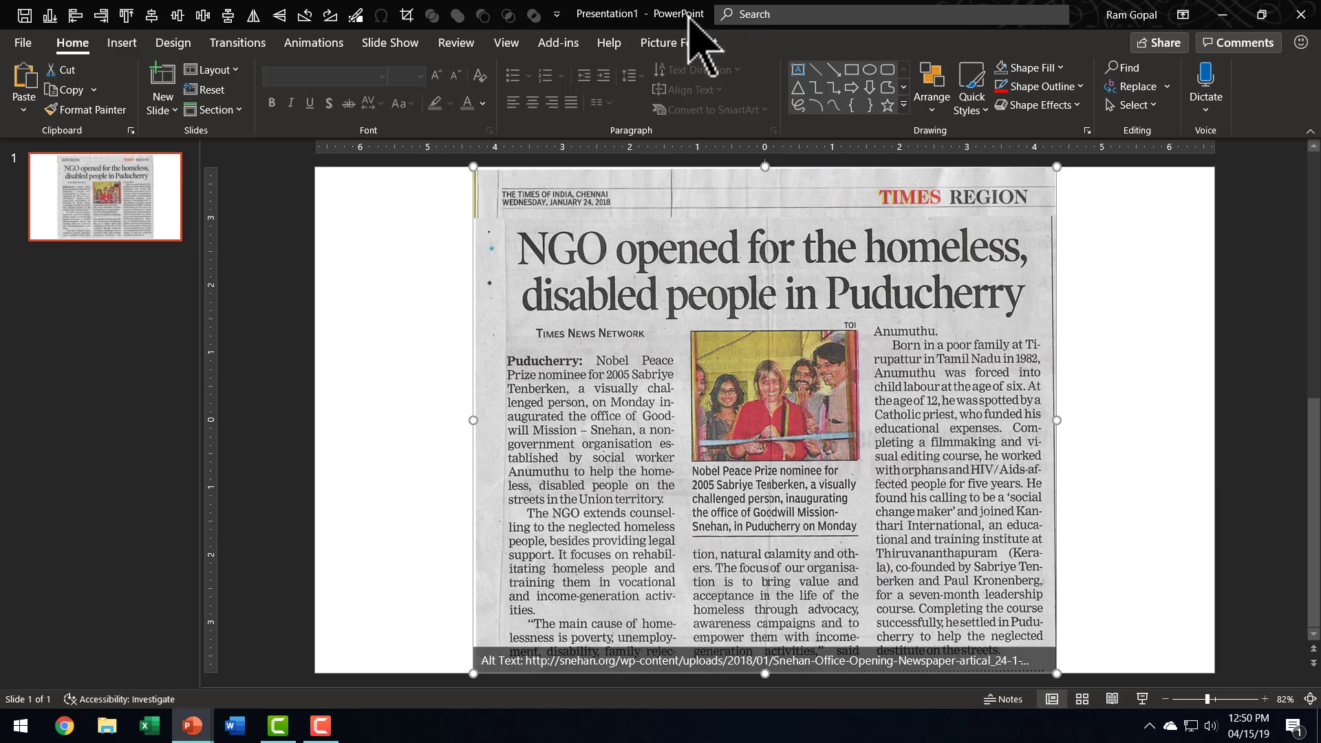
- Crop the duplicate on all four sides to the paragraph beginning 'The NGO extends counselling'
left_click(671, 42)
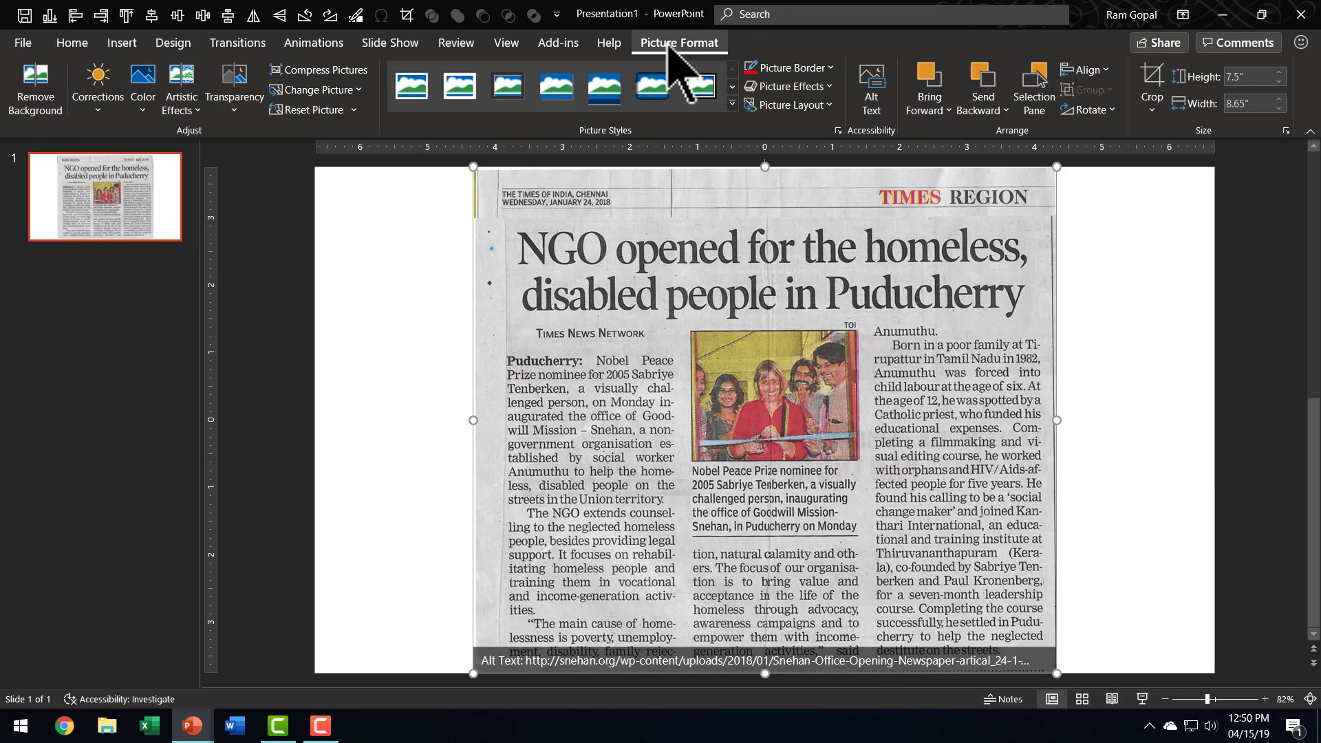
left_click(1154, 93)
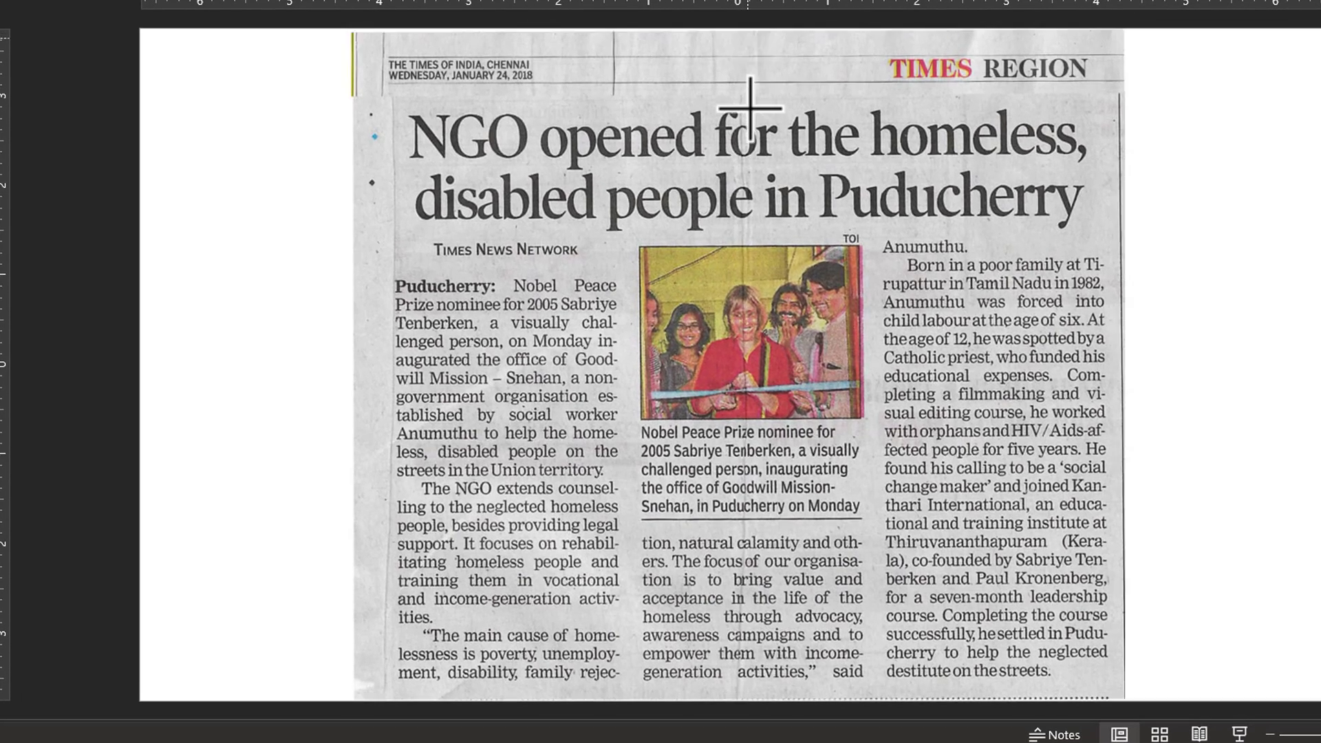
left_click_drag(752, 208, 713, 479)
left_click_drag(737, 700, 757, 628)
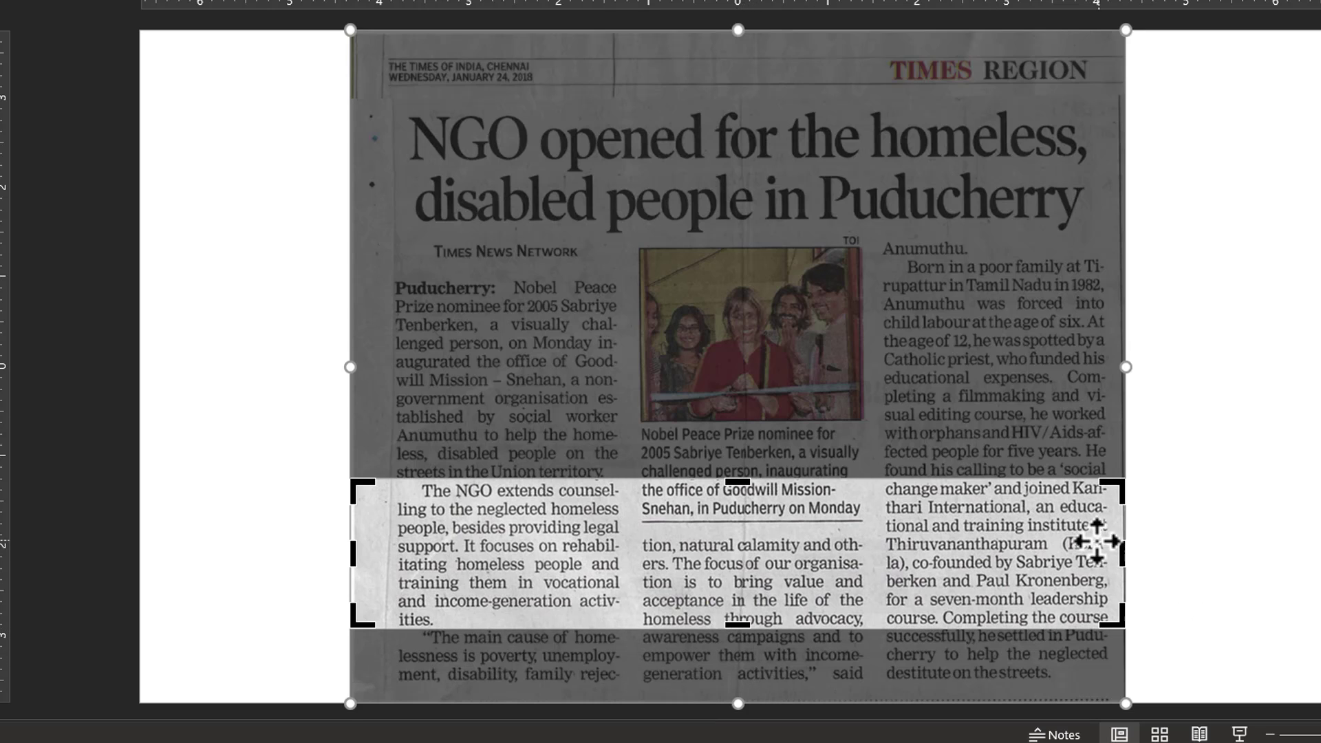
left_click_drag(1121, 554, 630, 559)
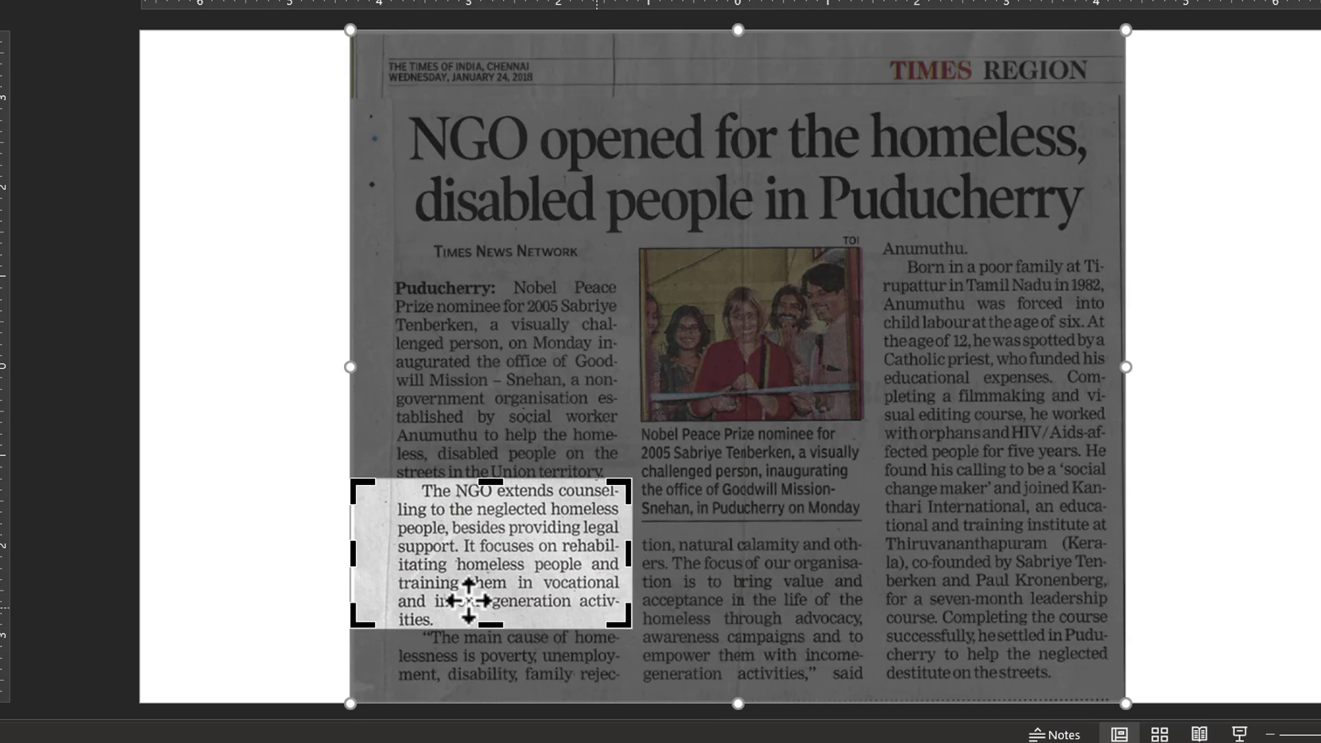
left_click_drag(350, 551, 390, 562)
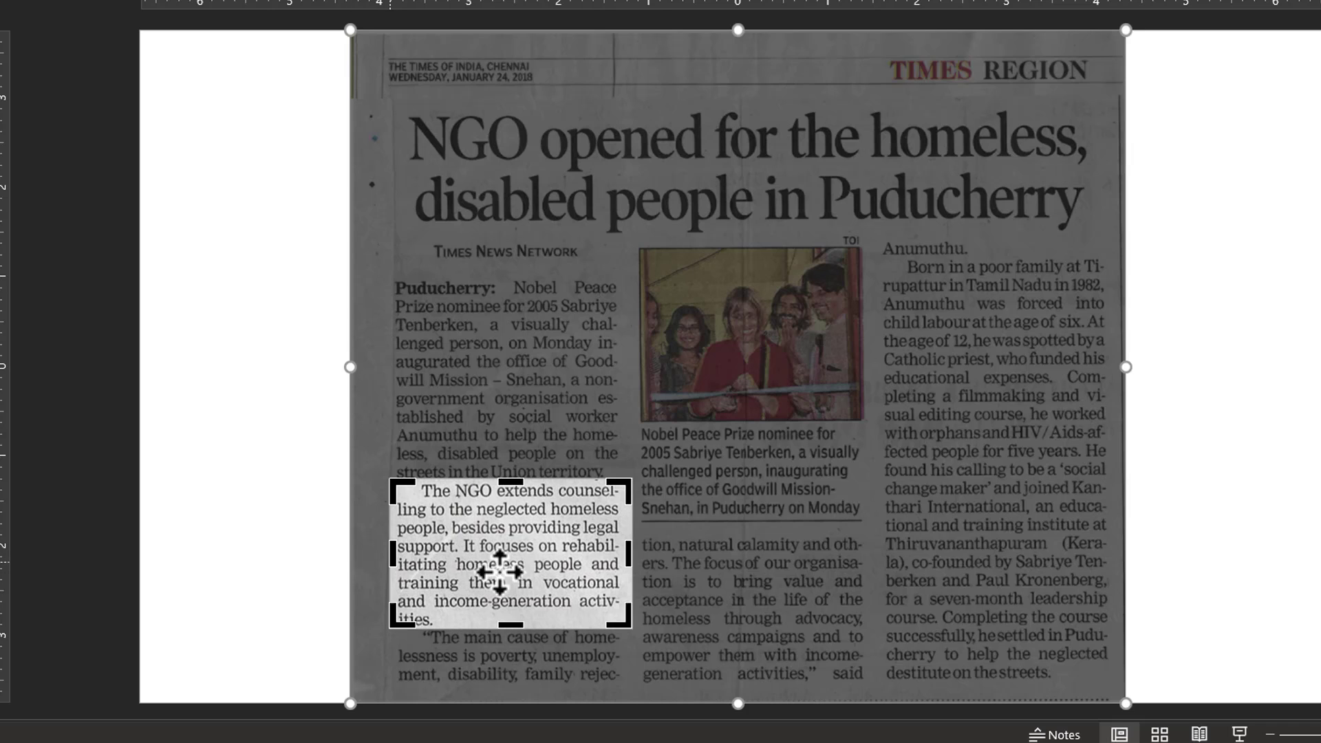
left_click(1187, 565)
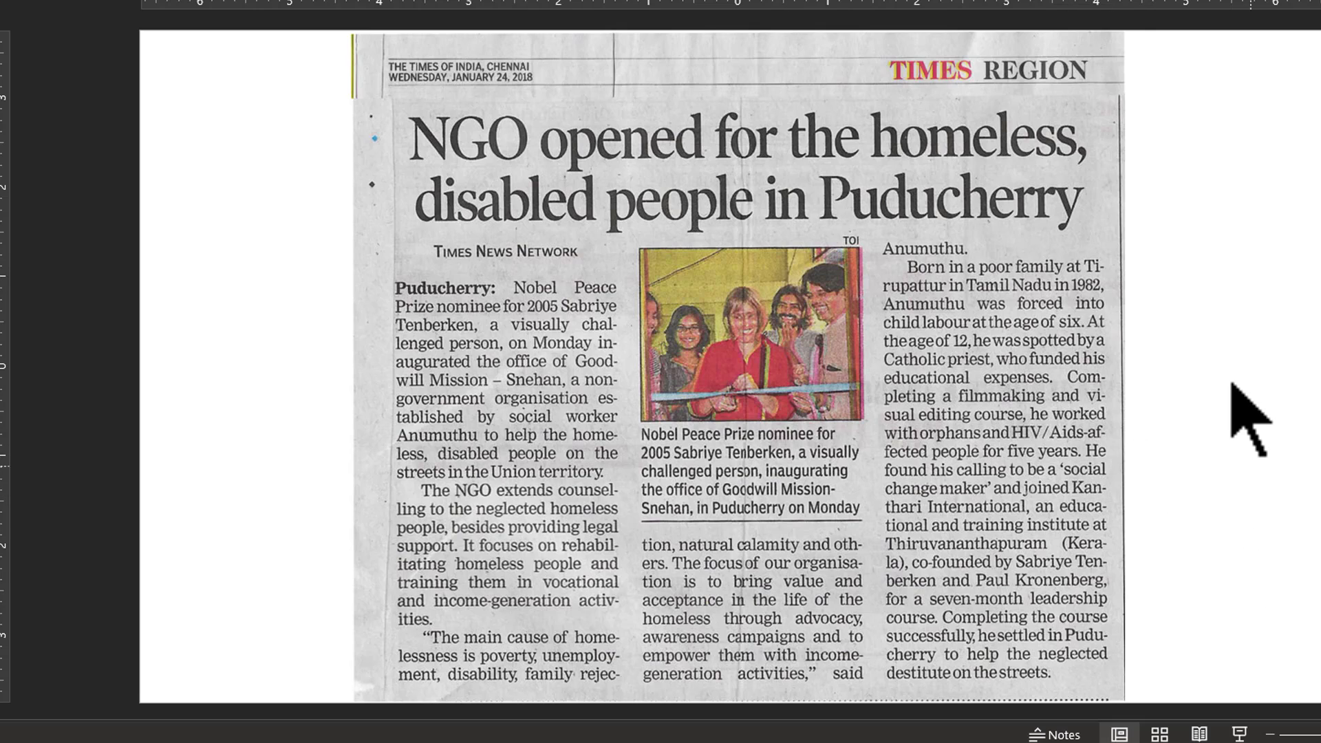
left_click(541, 521)
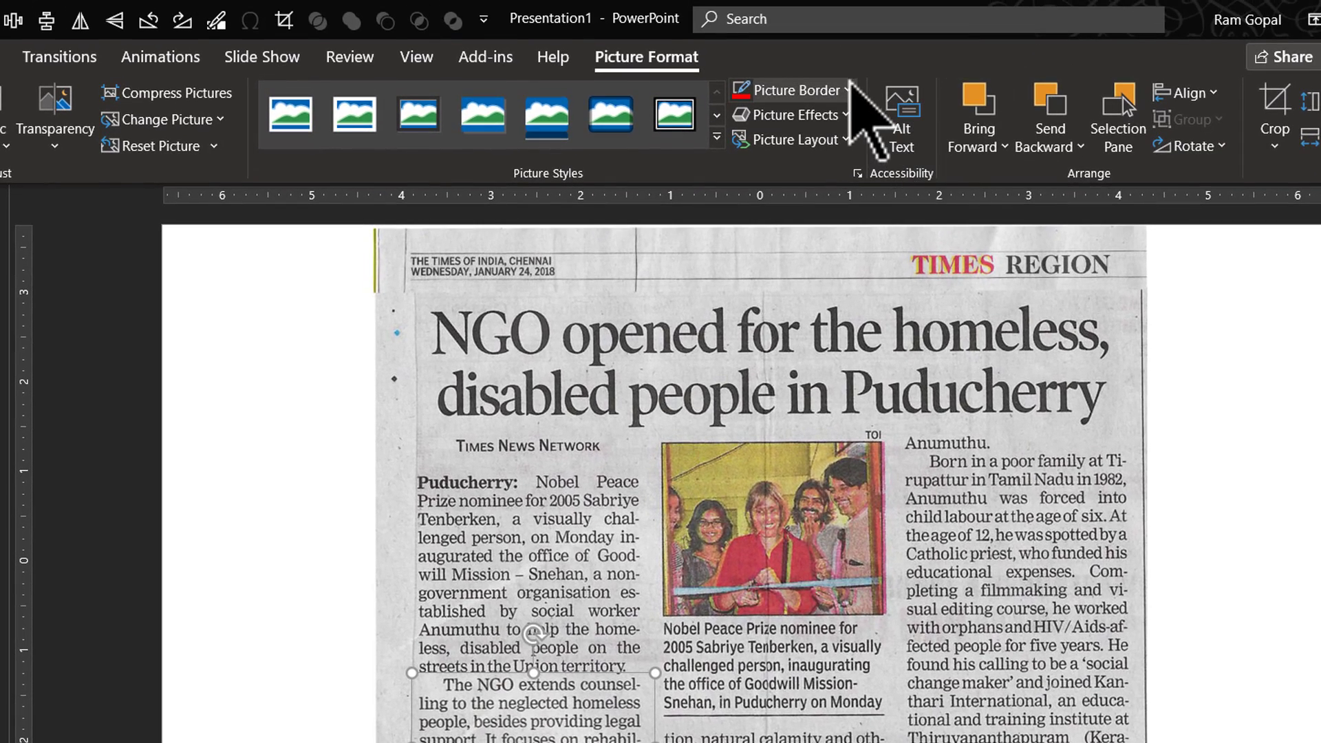
- Give the cropped paragraph piece a red Standard Color picture border with 4½ pt weight
left_click(847, 90)
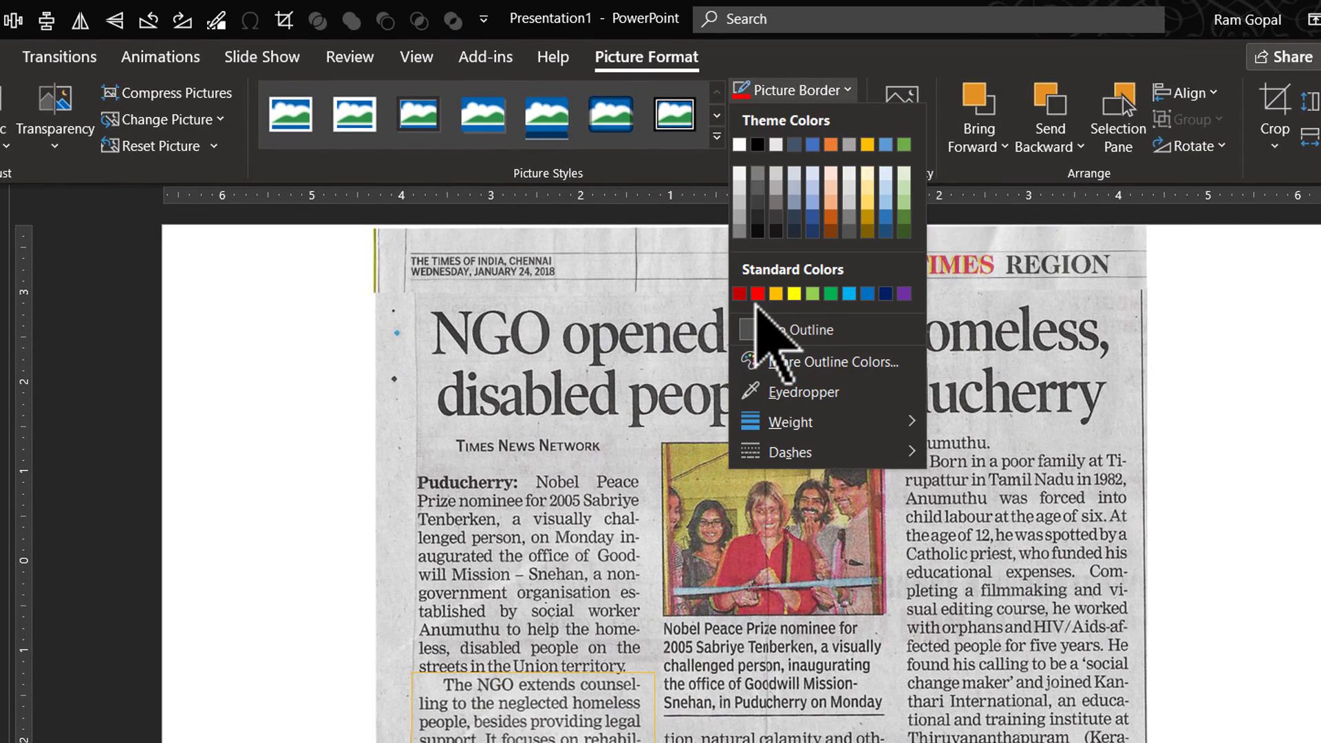
left_click(758, 295)
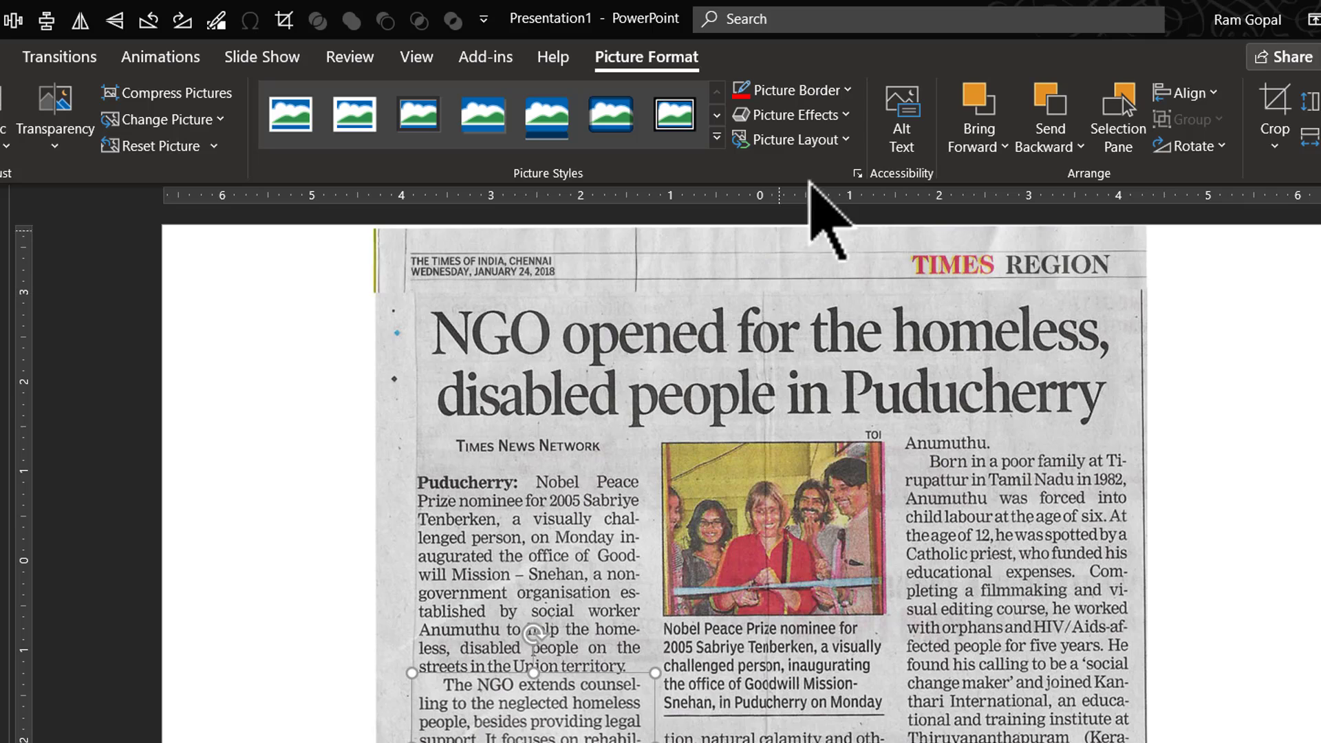
left_click(846, 93)
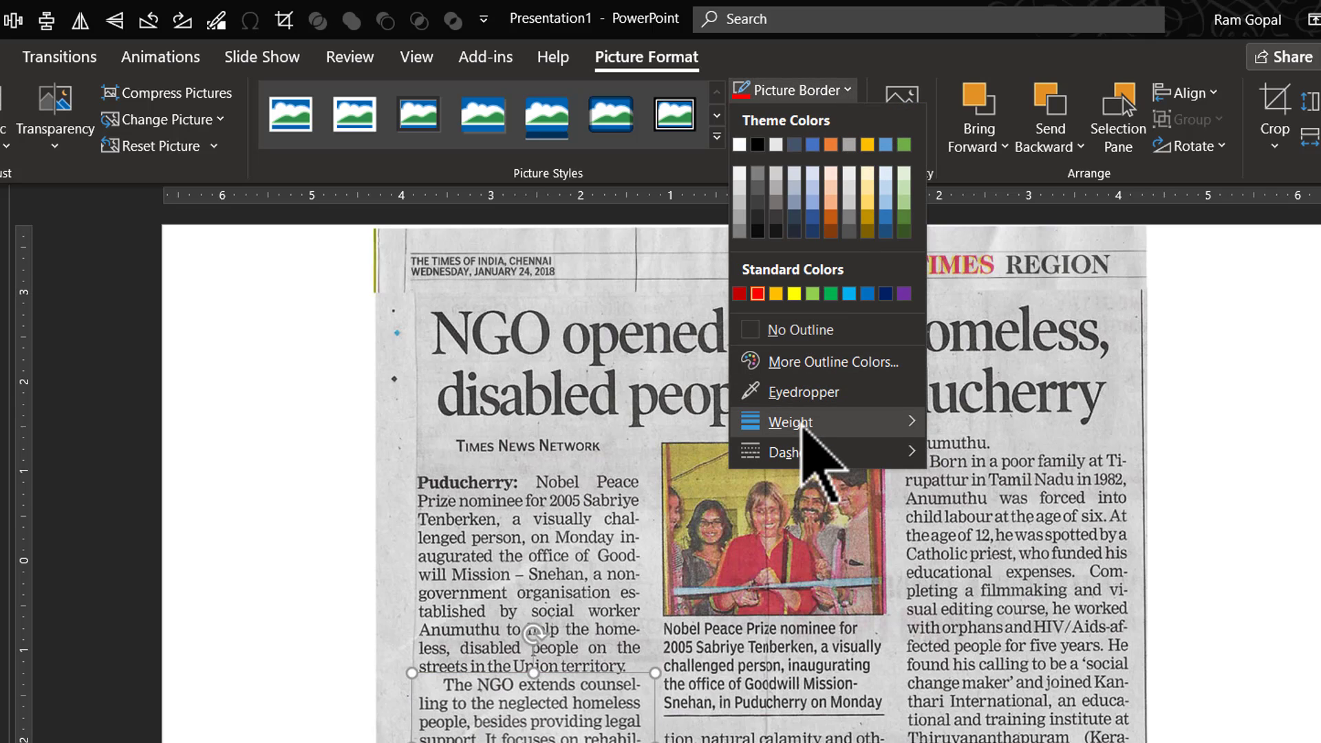
mouse_move(801, 430)
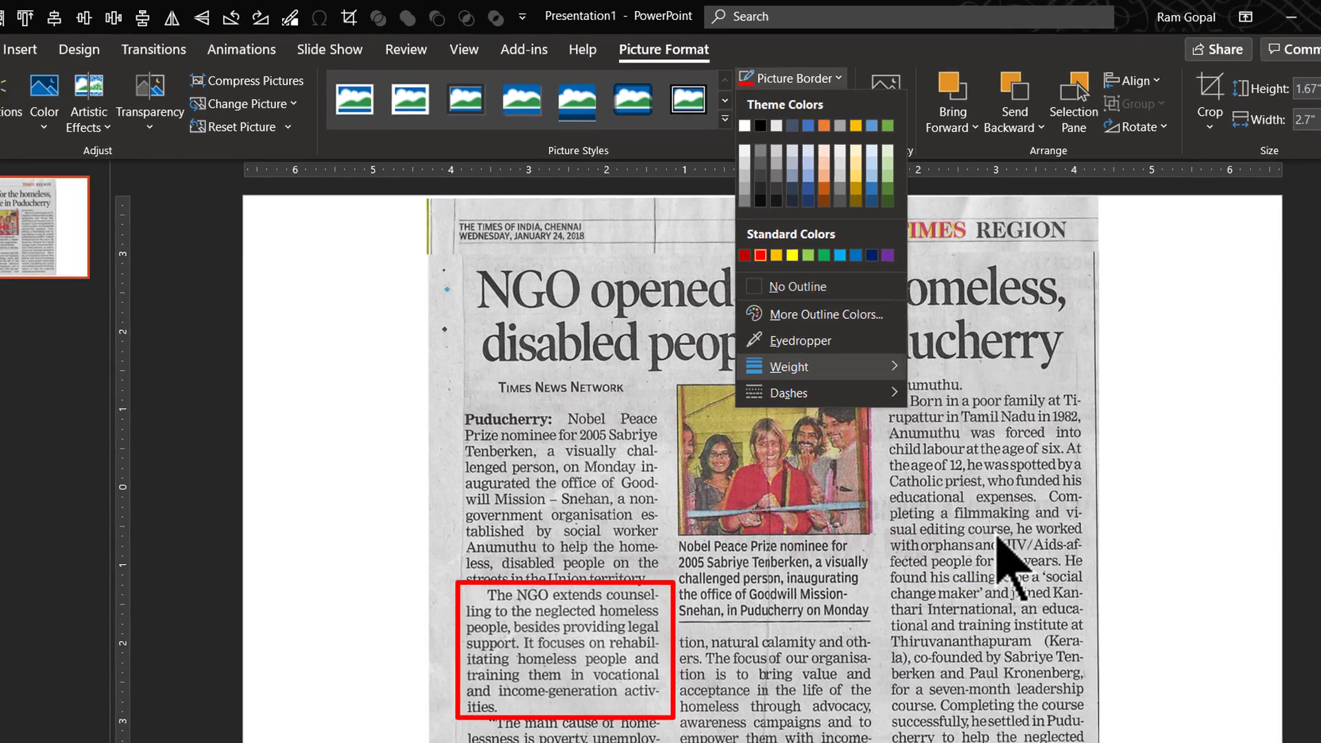
left_click(1030, 615)
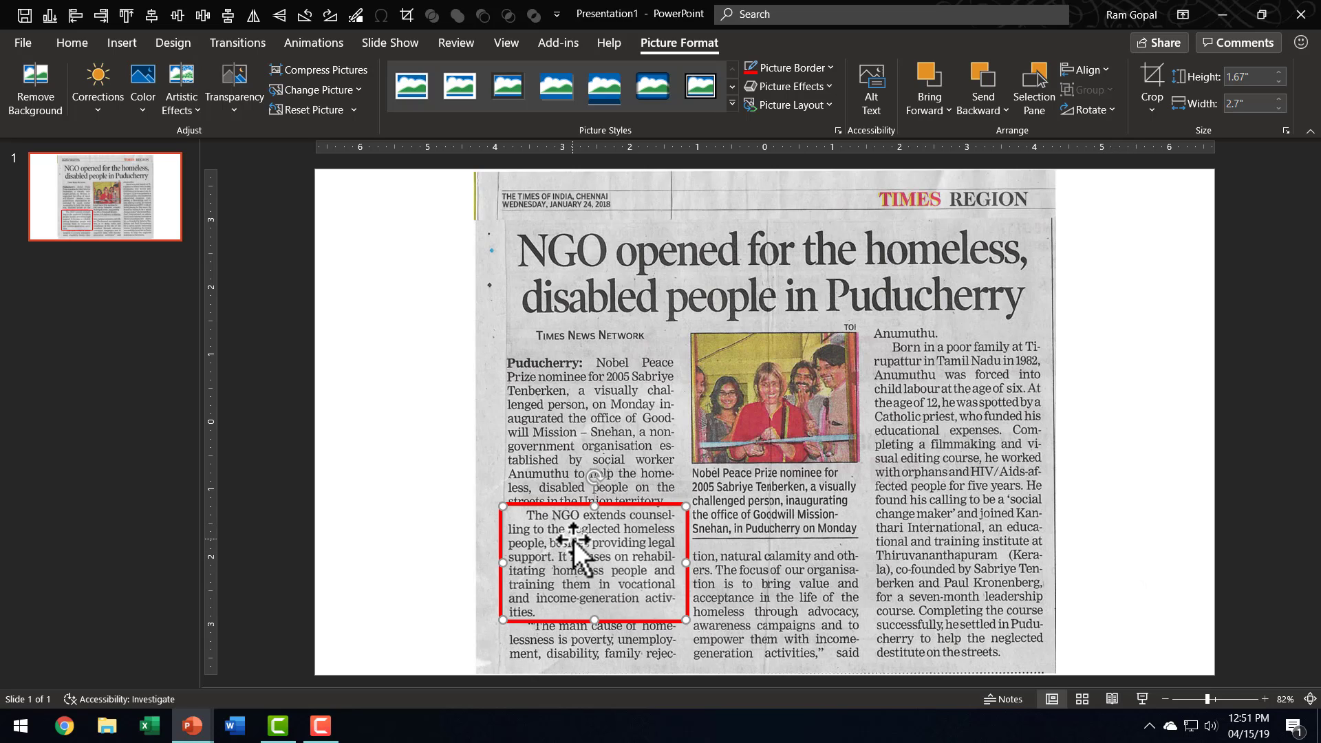
- Open the Animation Pane and apply the Wheel entrance effect to the red-outlined paragraph
key("alt+a")
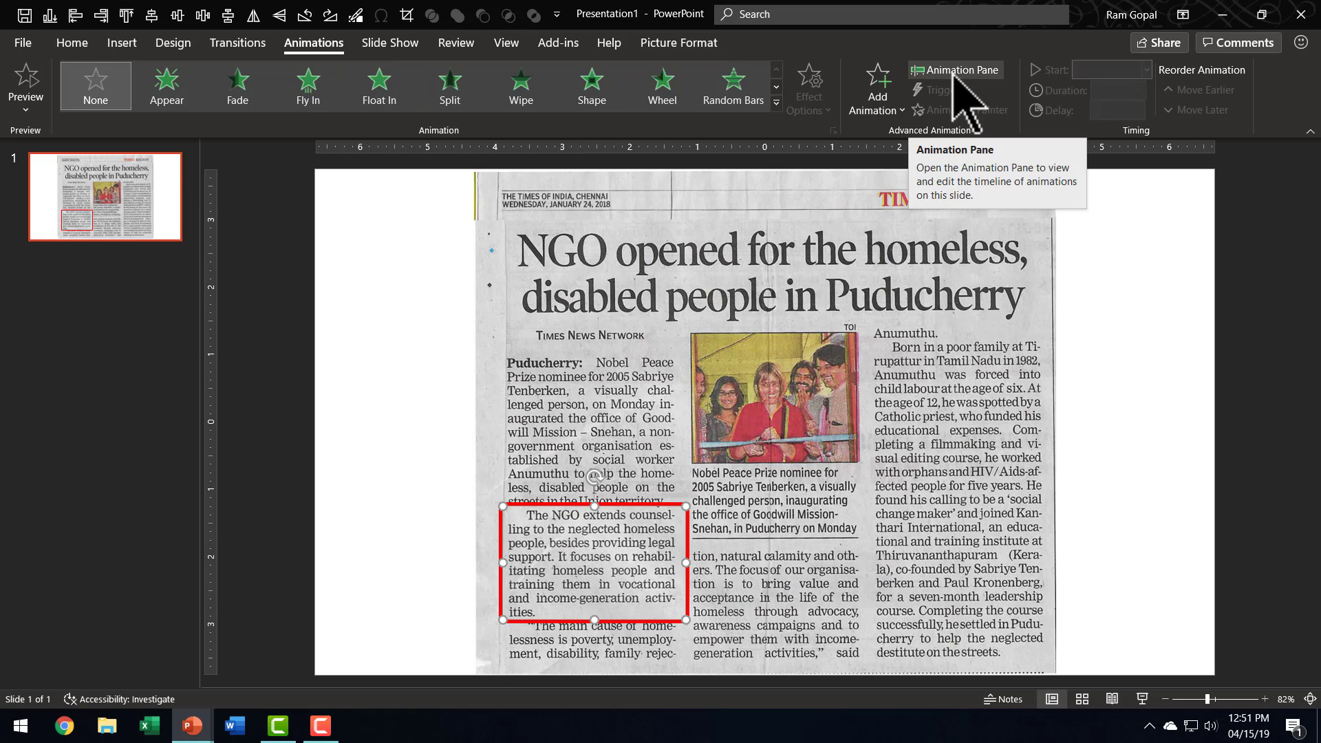
left_click(961, 72)
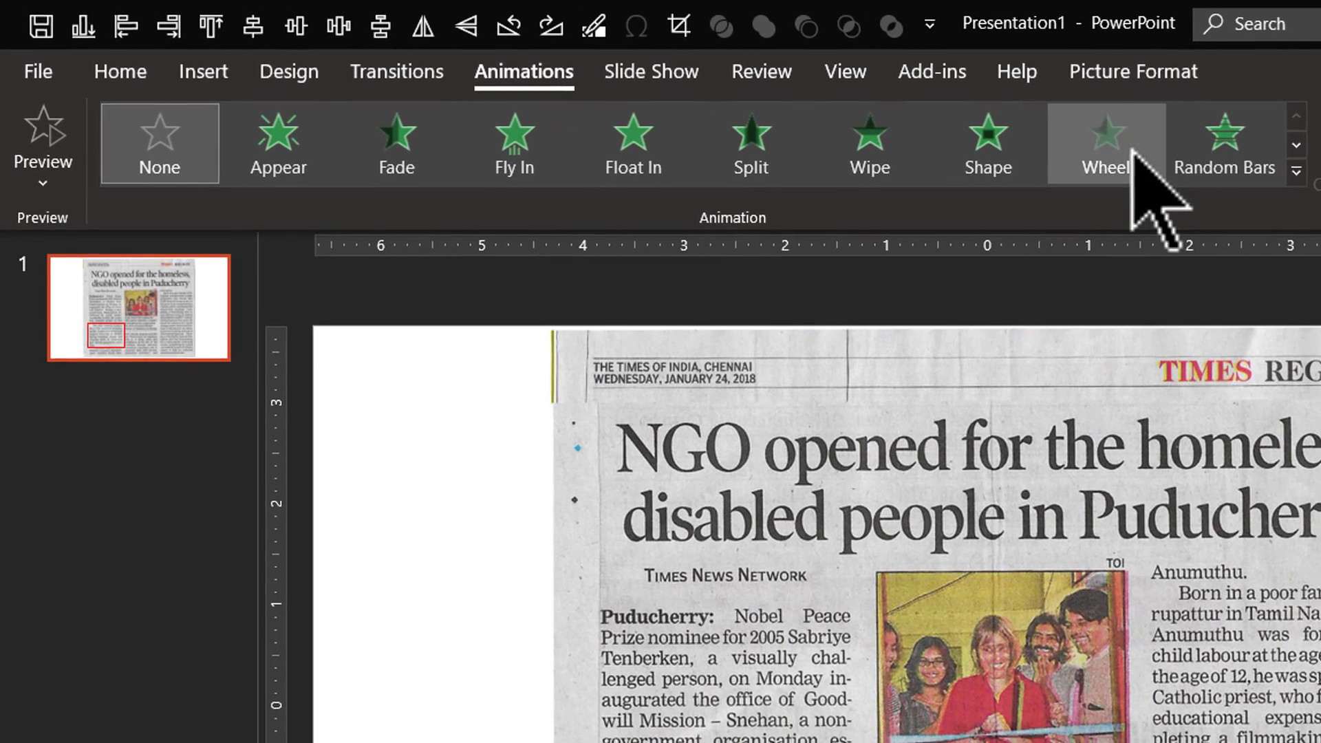
left_click(1136, 153)
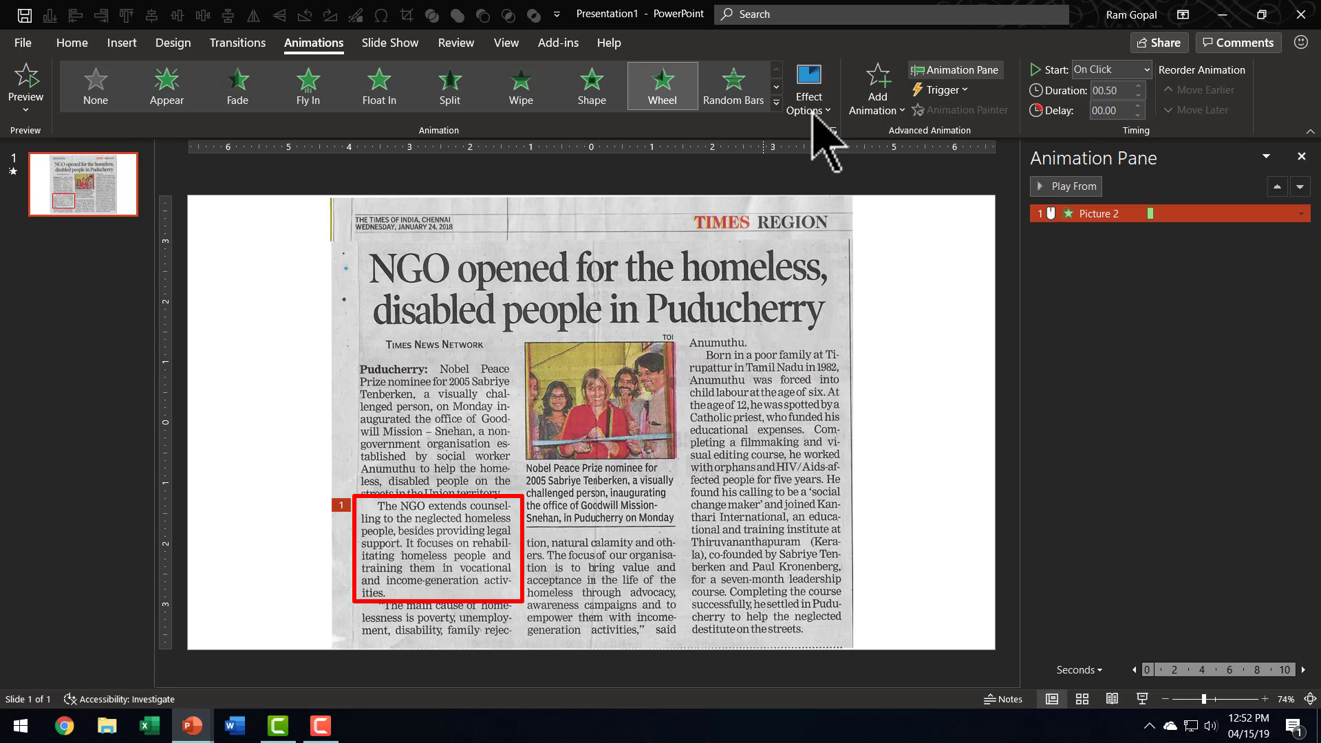
- Add a Grow/Shrink emphasis to the paragraph, set to start After Previous
left_click(870, 93)
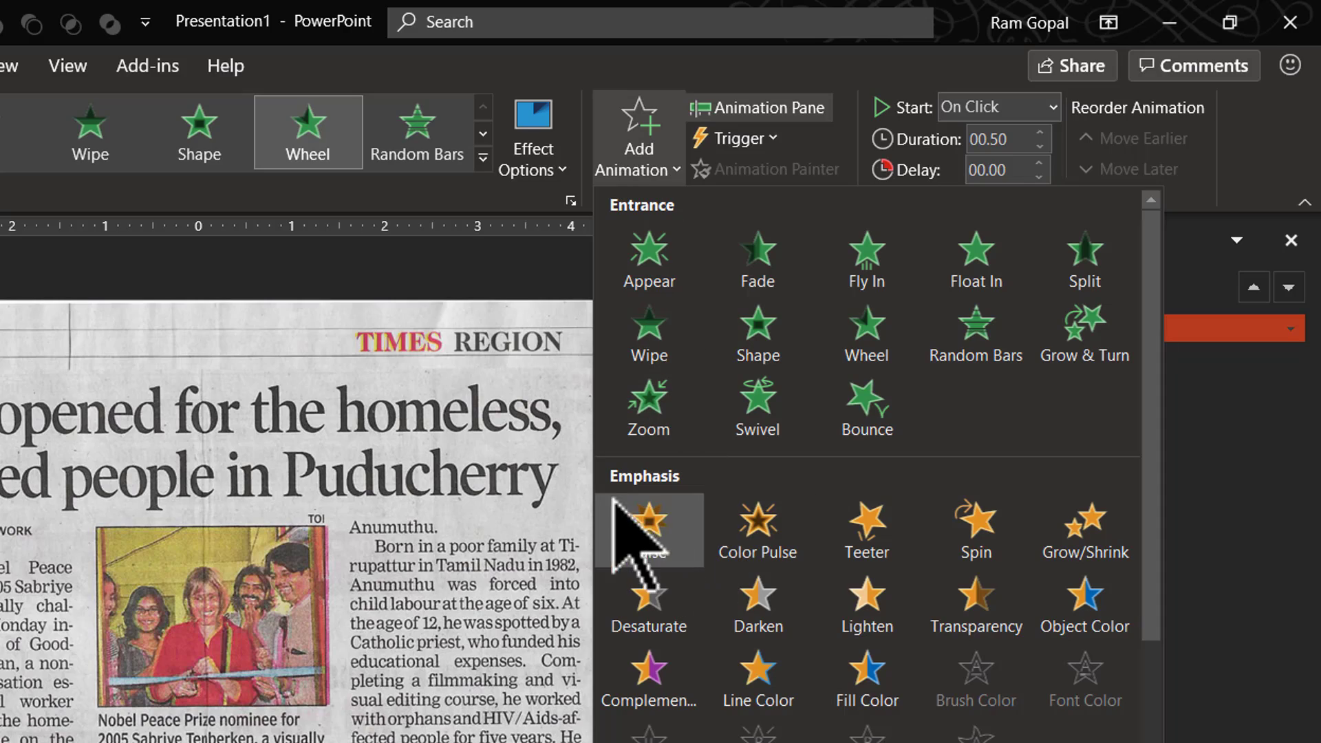
left_click(1093, 533)
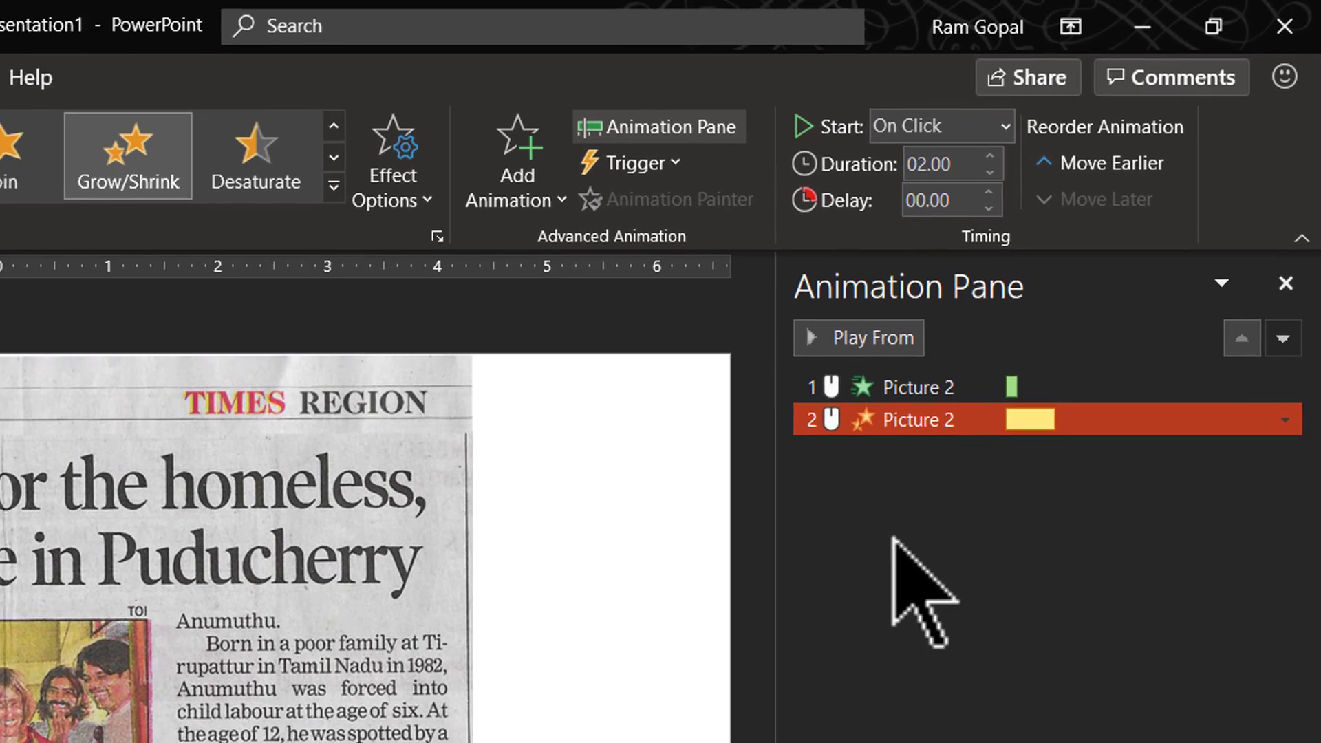
left_click(1089, 215, "ctrl")
left_click(894, 416)
left_click(956, 123)
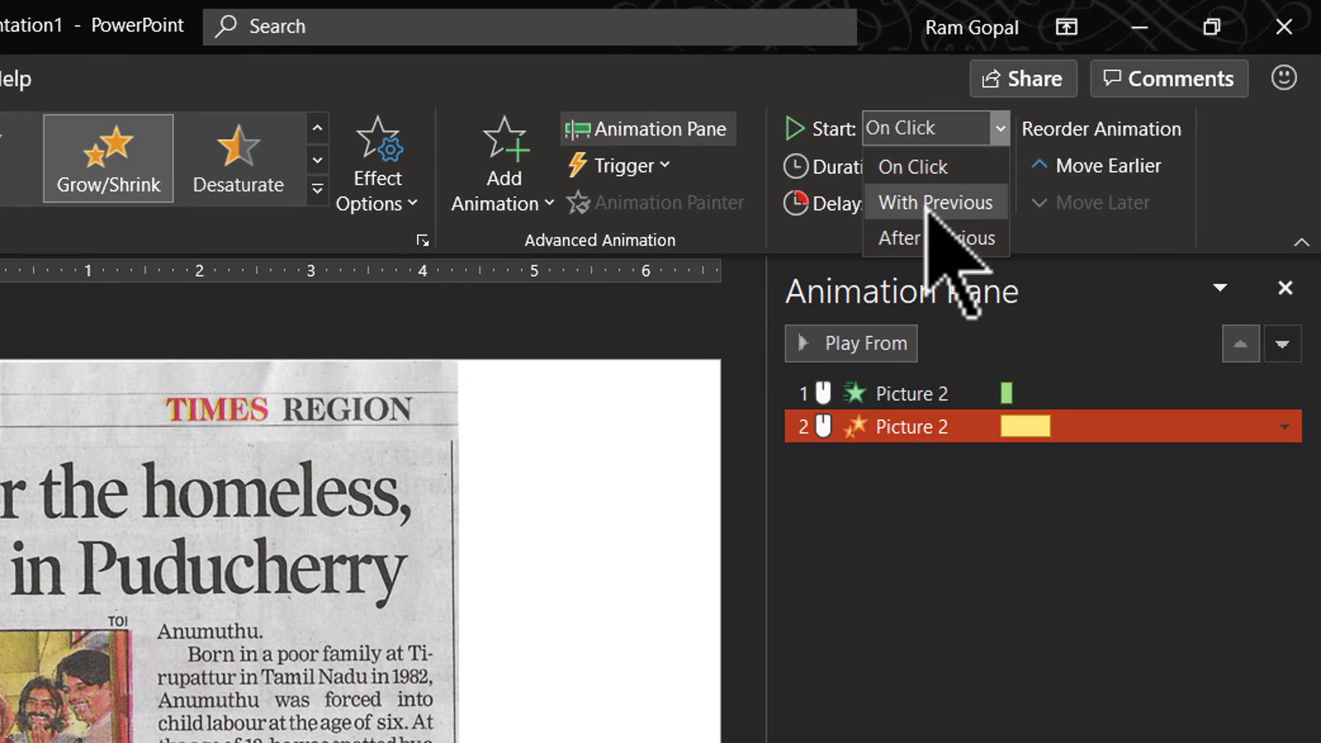
left_click(933, 235)
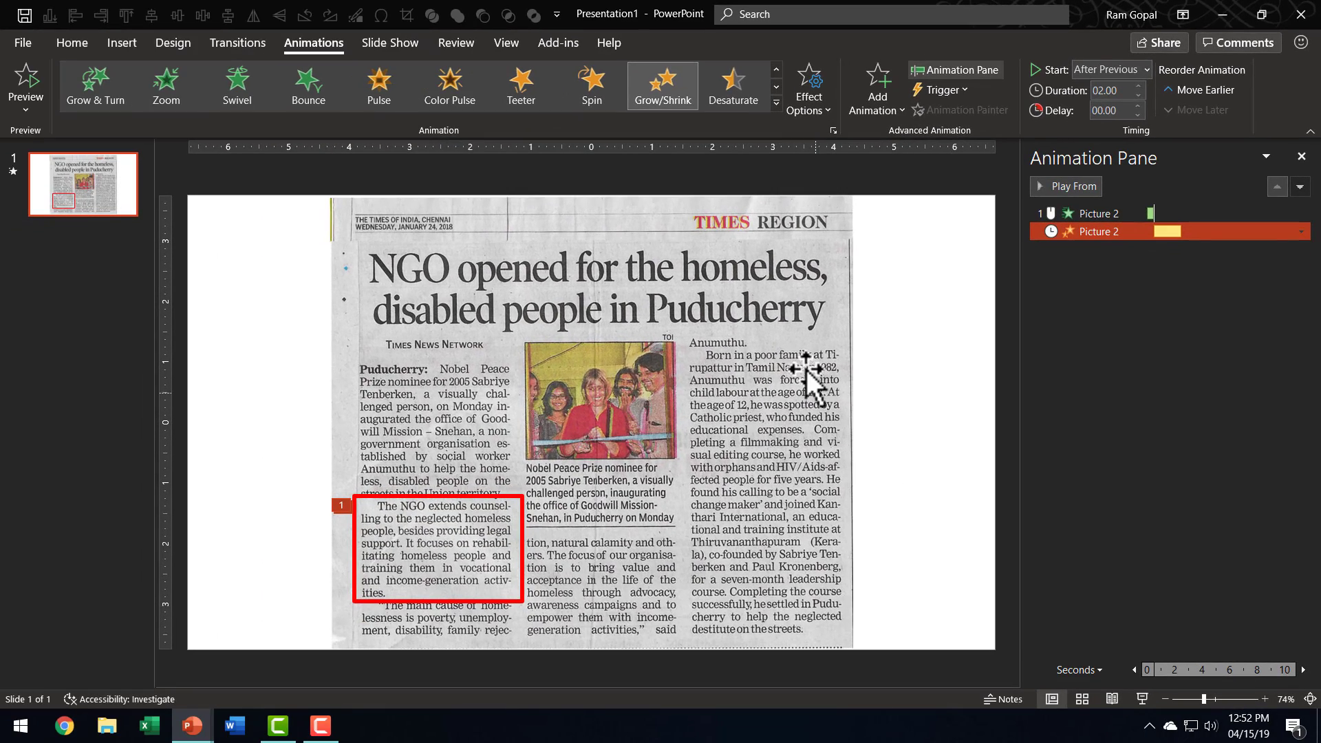
left_click(806, 361)
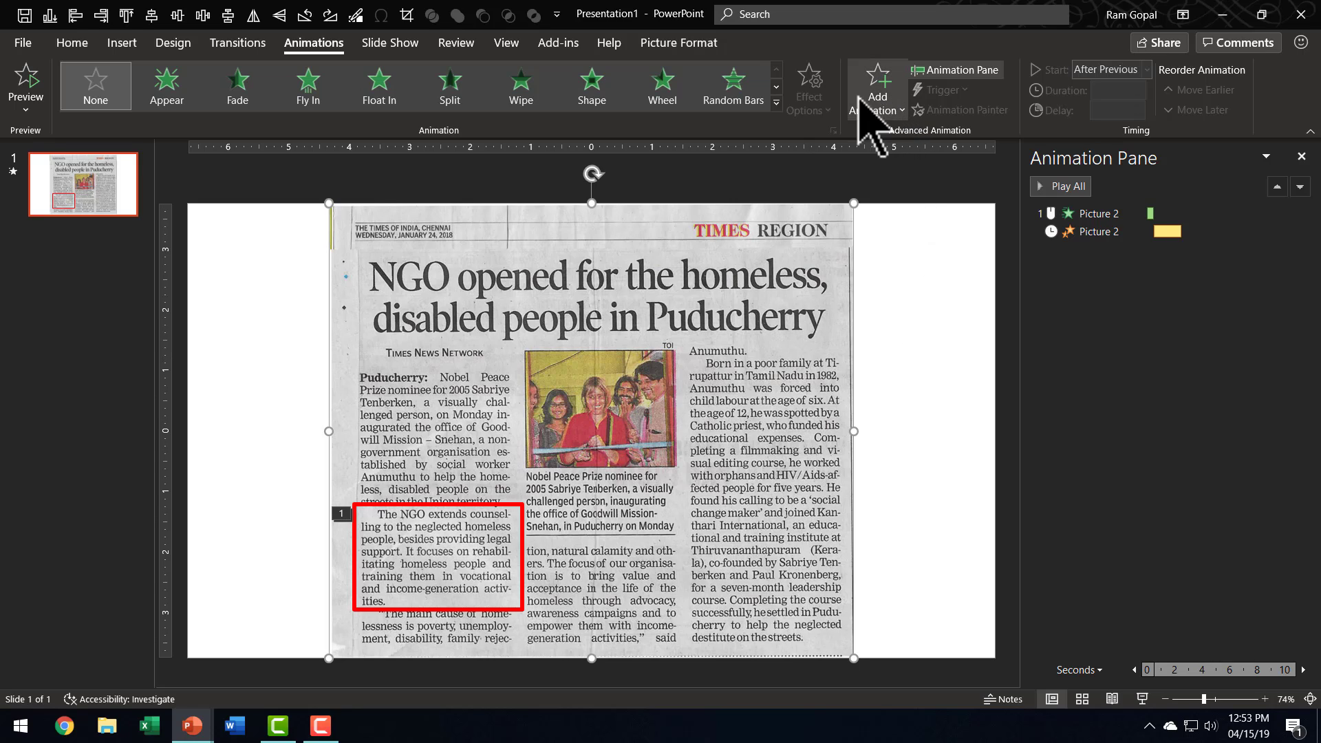
- Apply a Transparency emphasis to the newspaper picture, starting With Previous
left_click(776, 102)
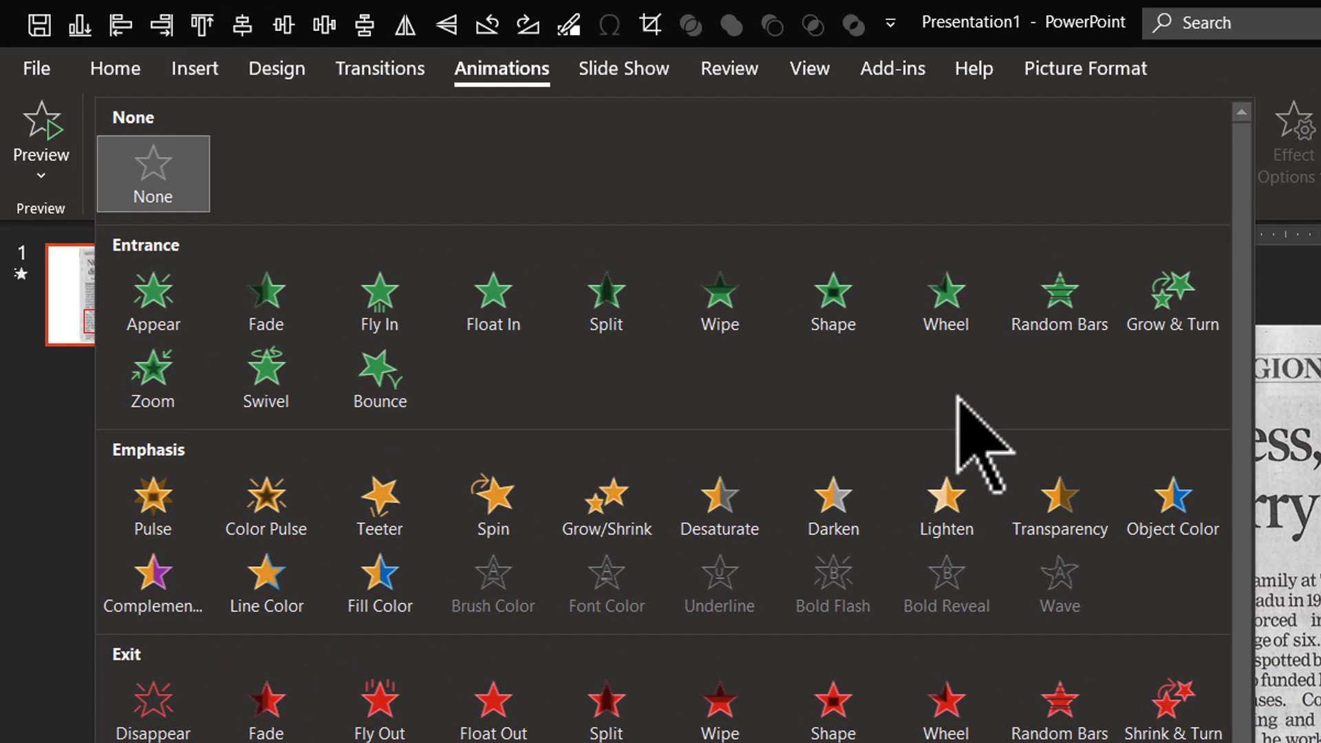
left_click(1061, 506)
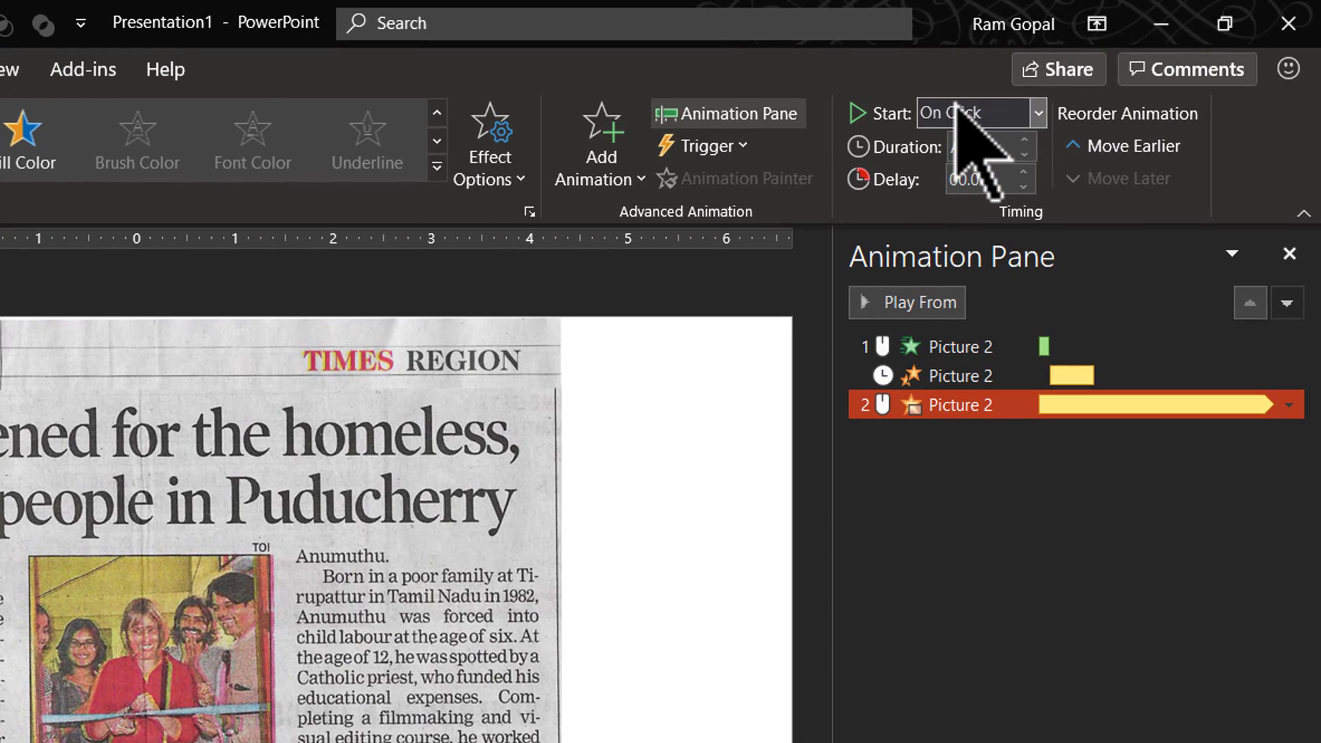
left_click(955, 110)
left_click(963, 178)
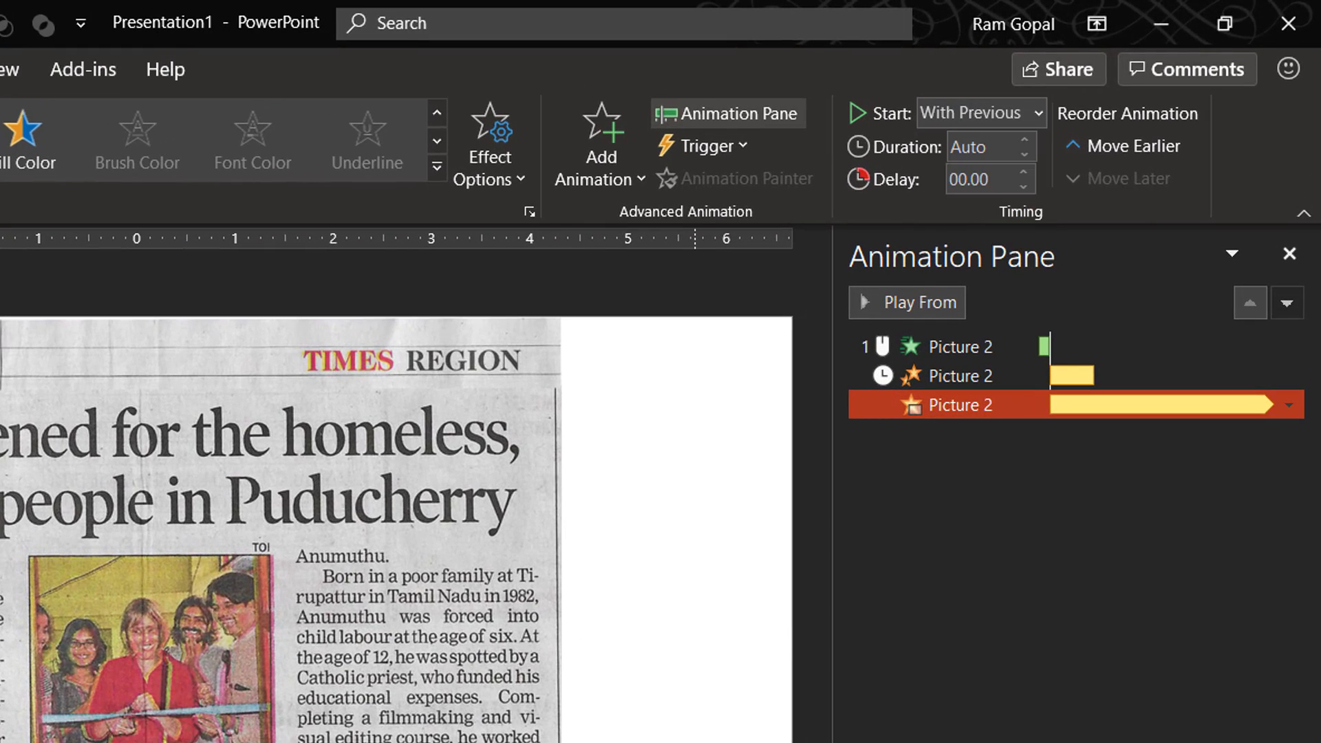
- Try moving the fade earlier in the animation order and revisit the effects gallery
left_click_drag(960, 404, 958, 346)
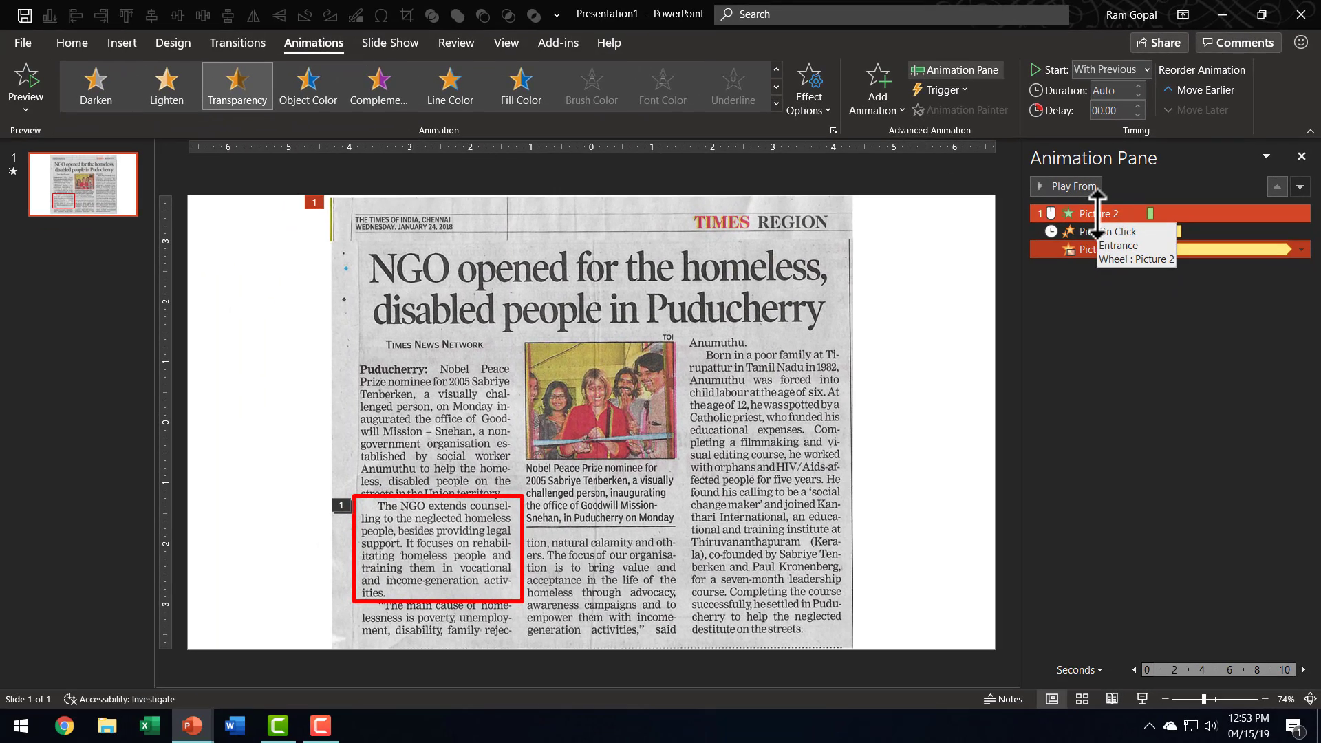
left_click_drag(1096, 213, 1096, 214)
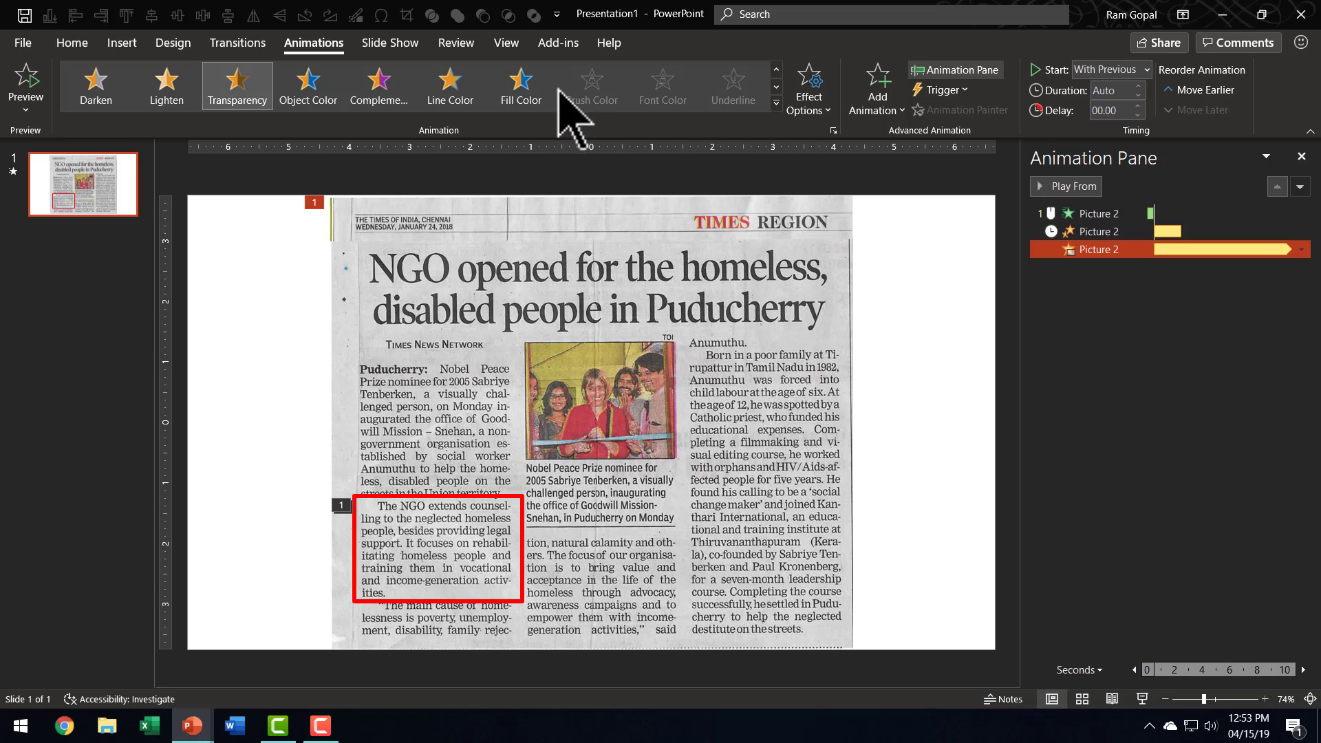
left_click(775, 103)
mouse_move(1099, 249)
left_mouse_down()
mouse_move(1091, 212)
mouse_move(1093, 241)
left_mouse_up()
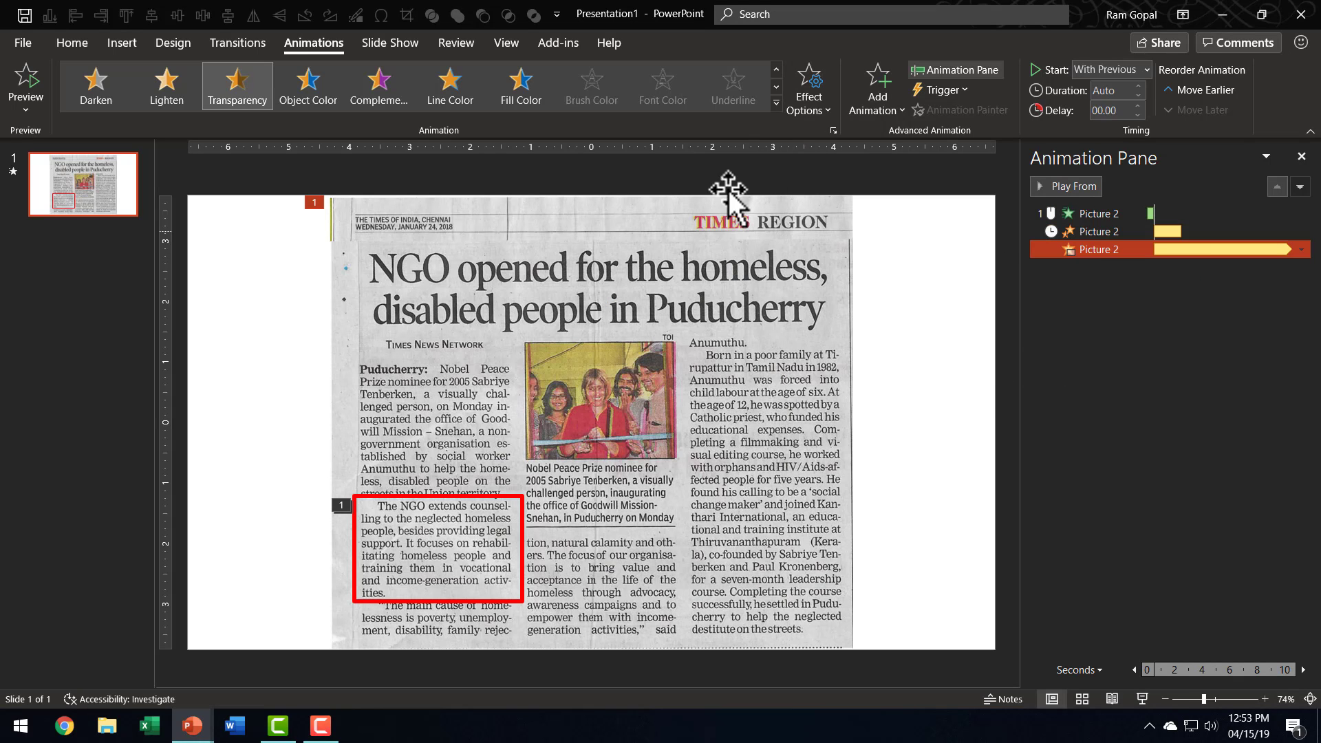
- Review the newspaper picture's effects gallery without changes, then start the slide show
left_click(776, 104)
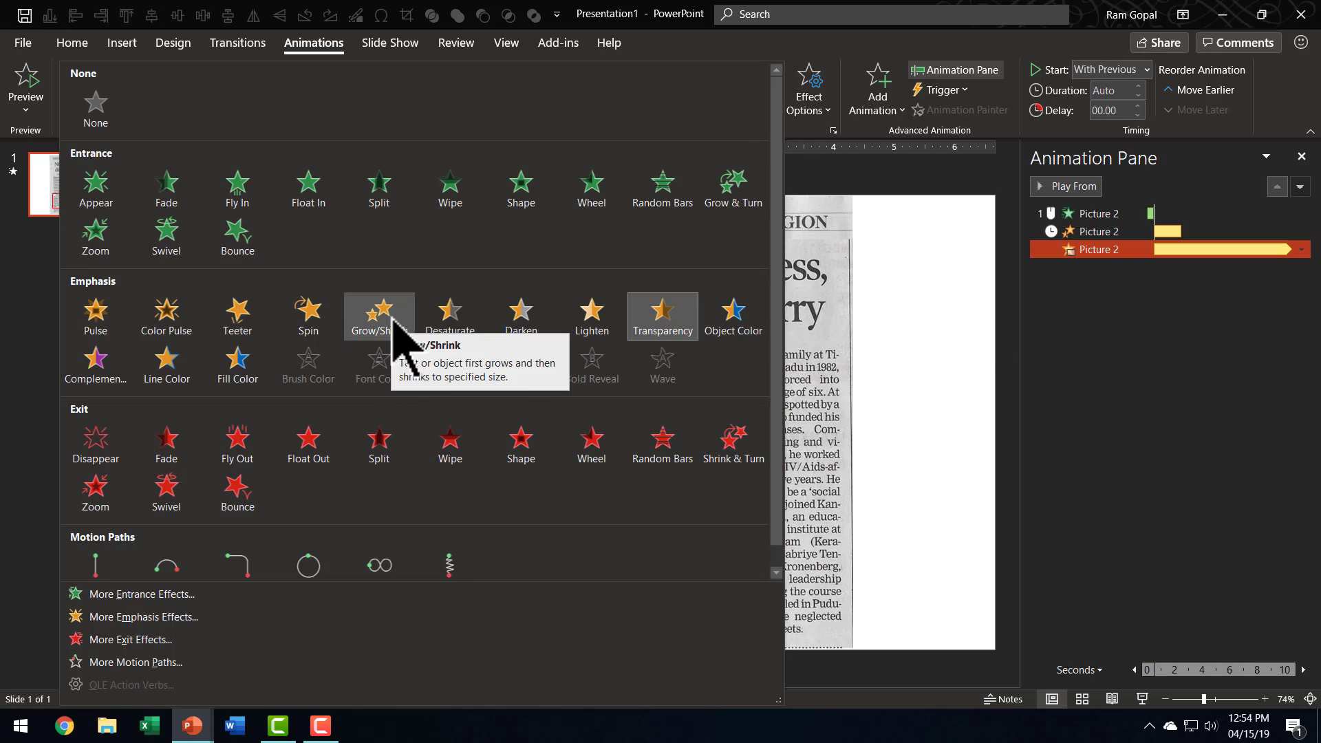
left_click(1124, 232, "shift")
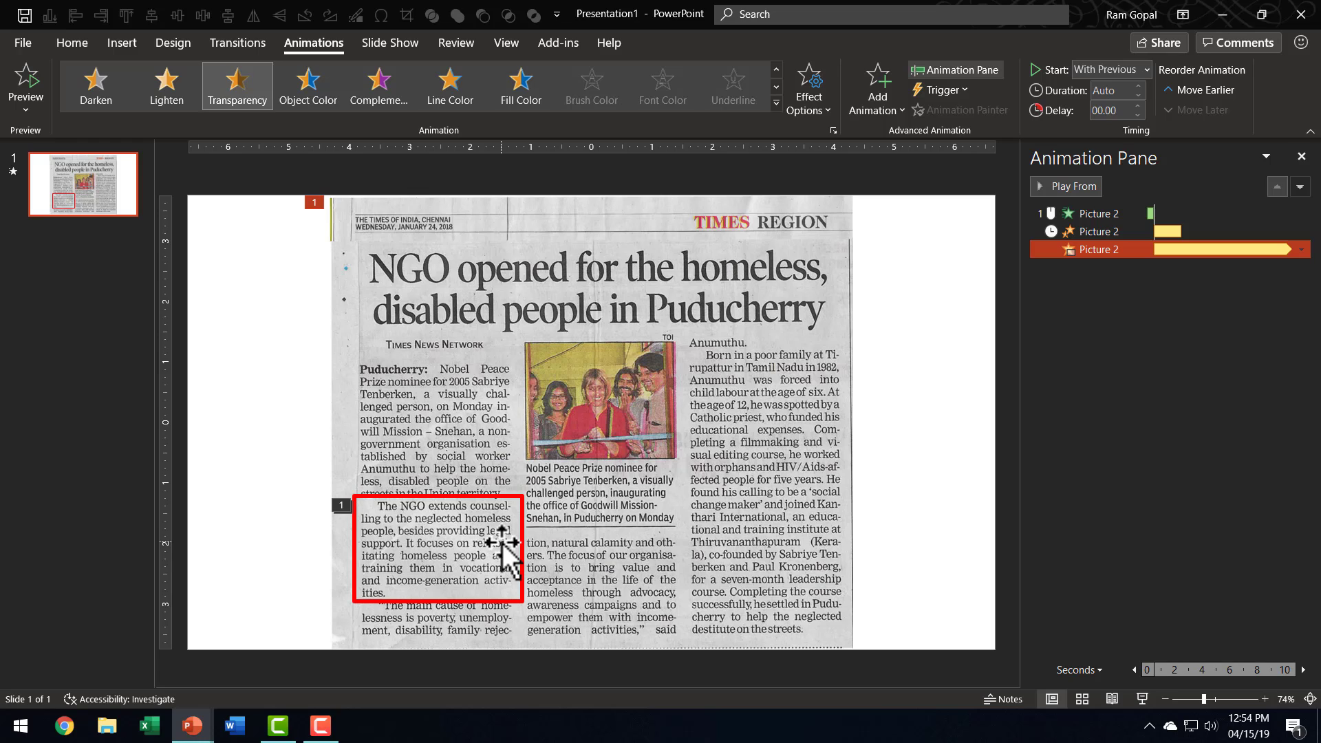
left_click(786, 290)
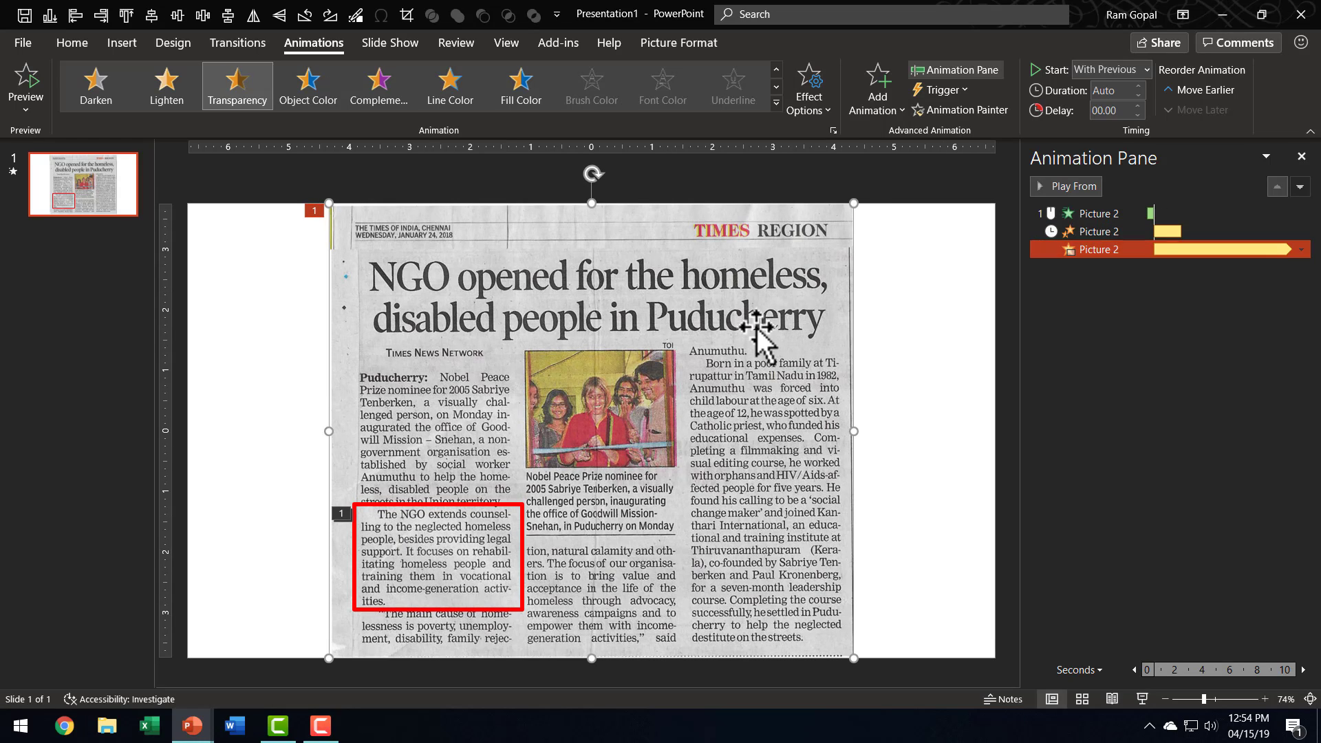
left_click(776, 102)
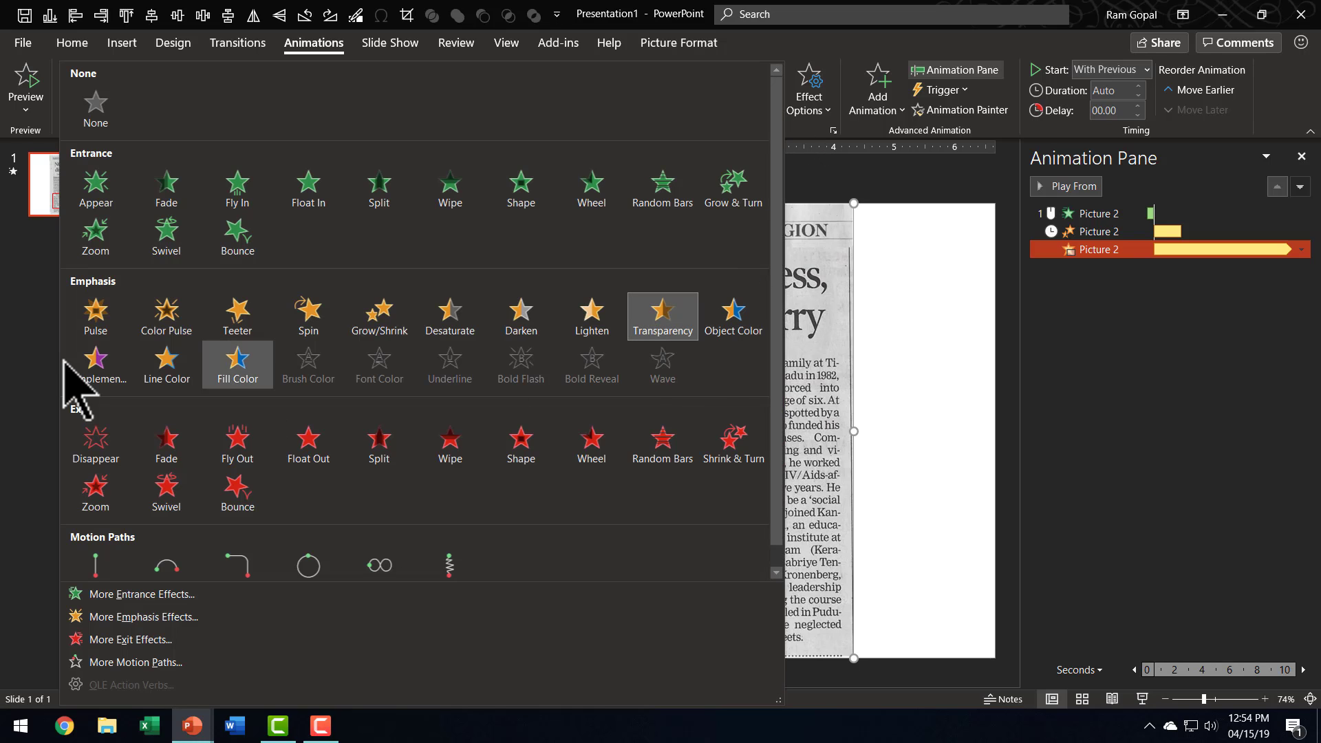
left_click(905, 442)
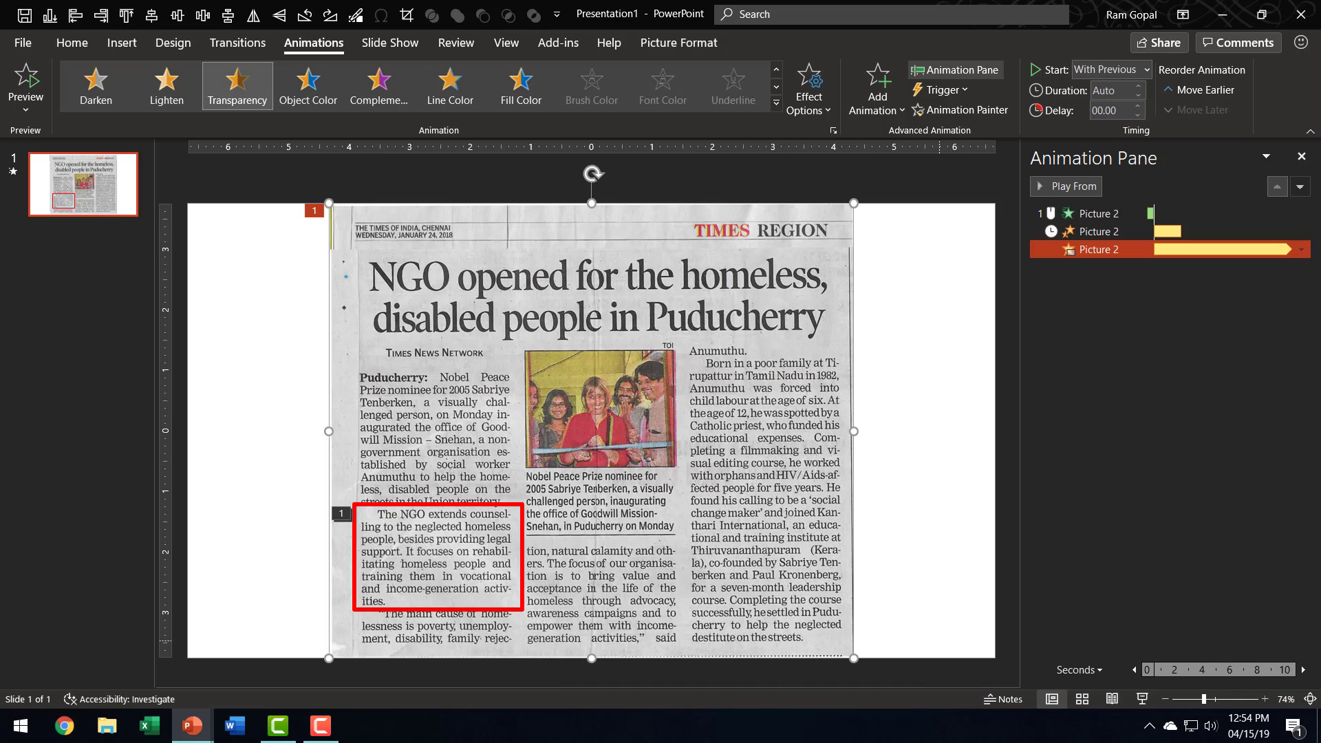
left_click(1141, 699)
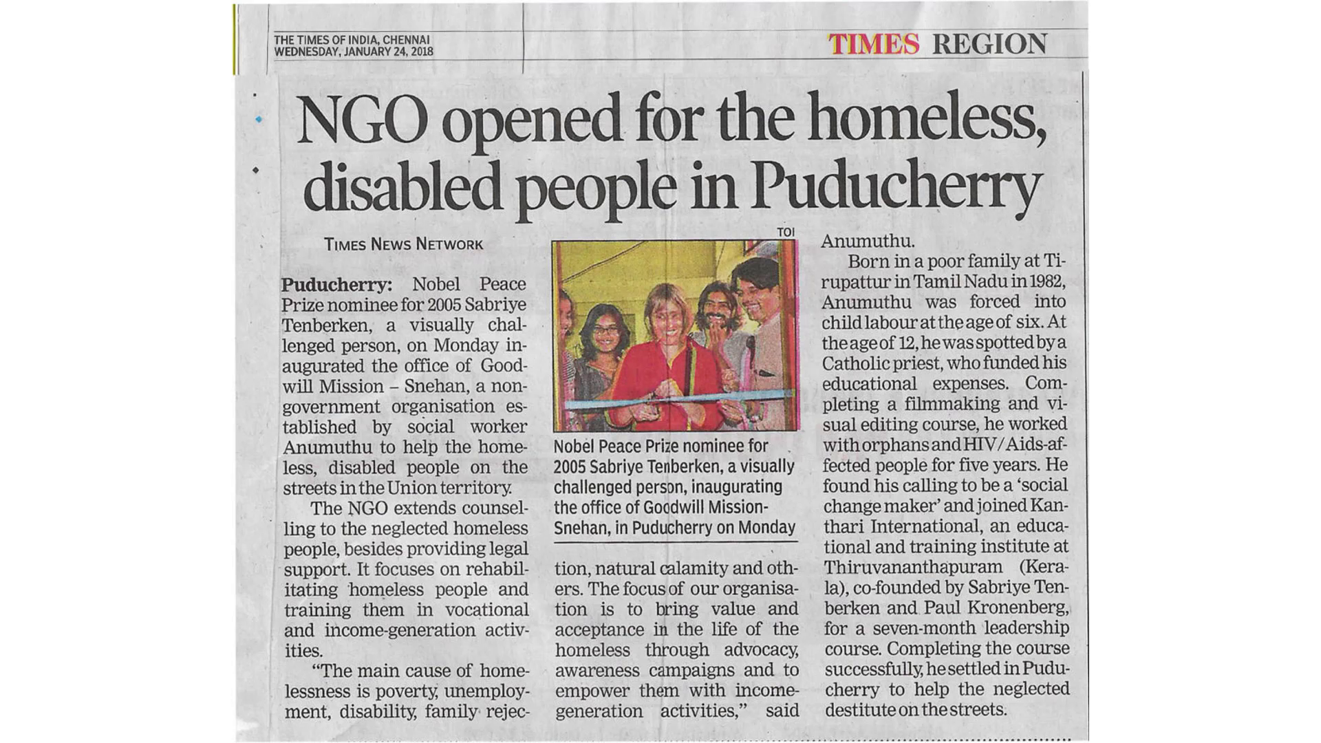
- Play the paragraph's wheel-in and enlargement, exit the show, and scroll the Mastery Program page
left_click(1249, 501)
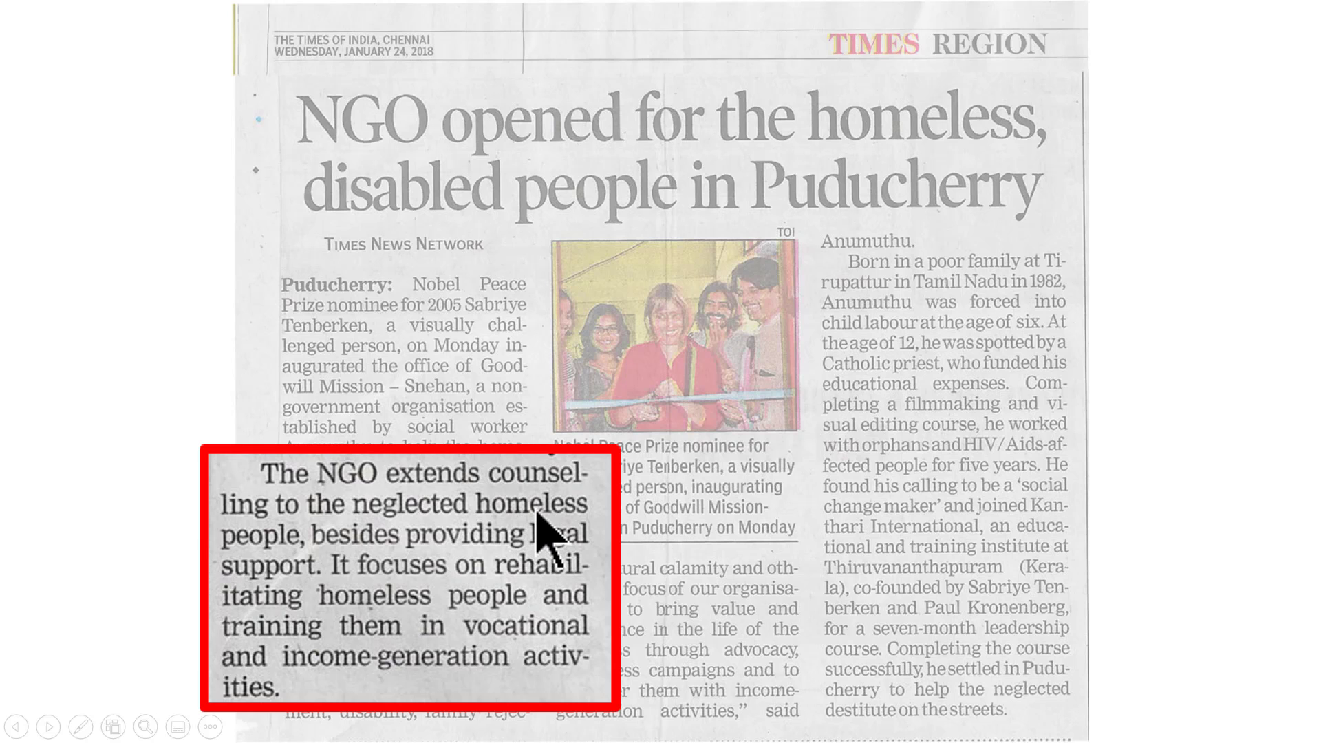
key("Escape")
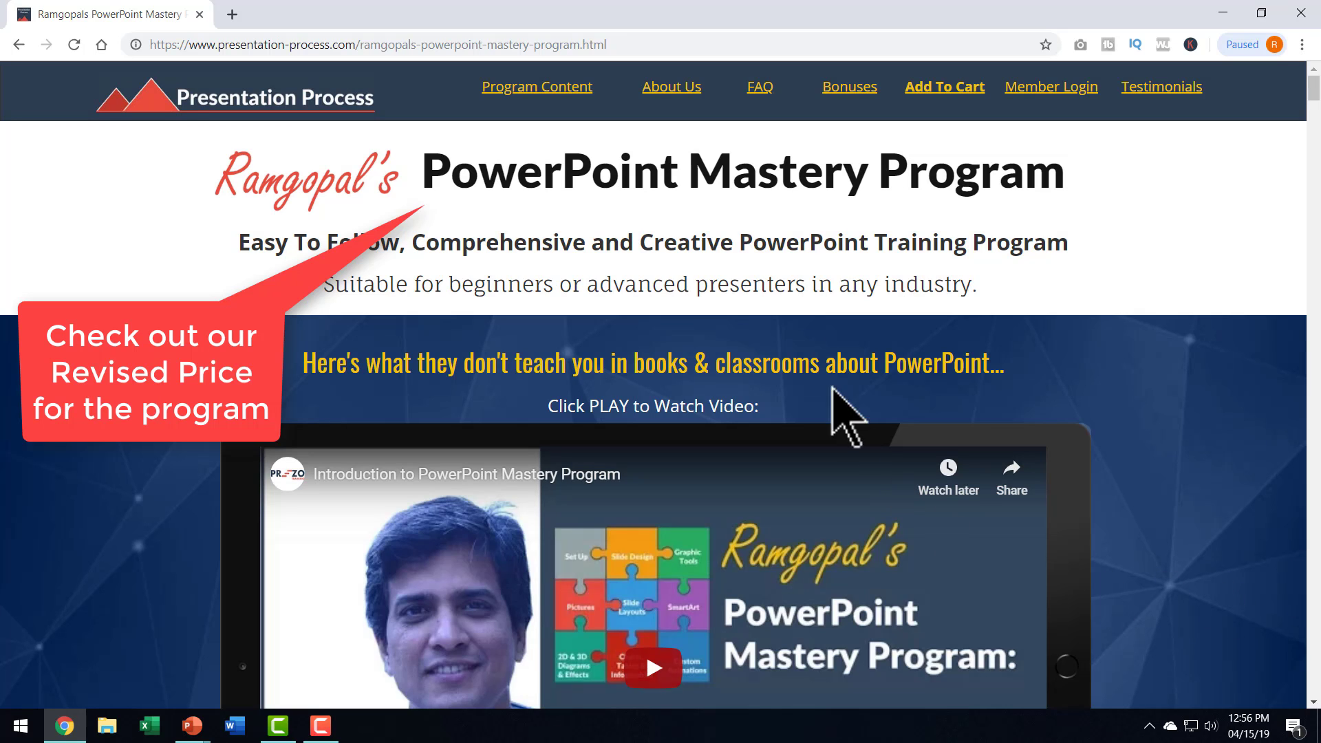
scroll(1149, 468, "down", 3)
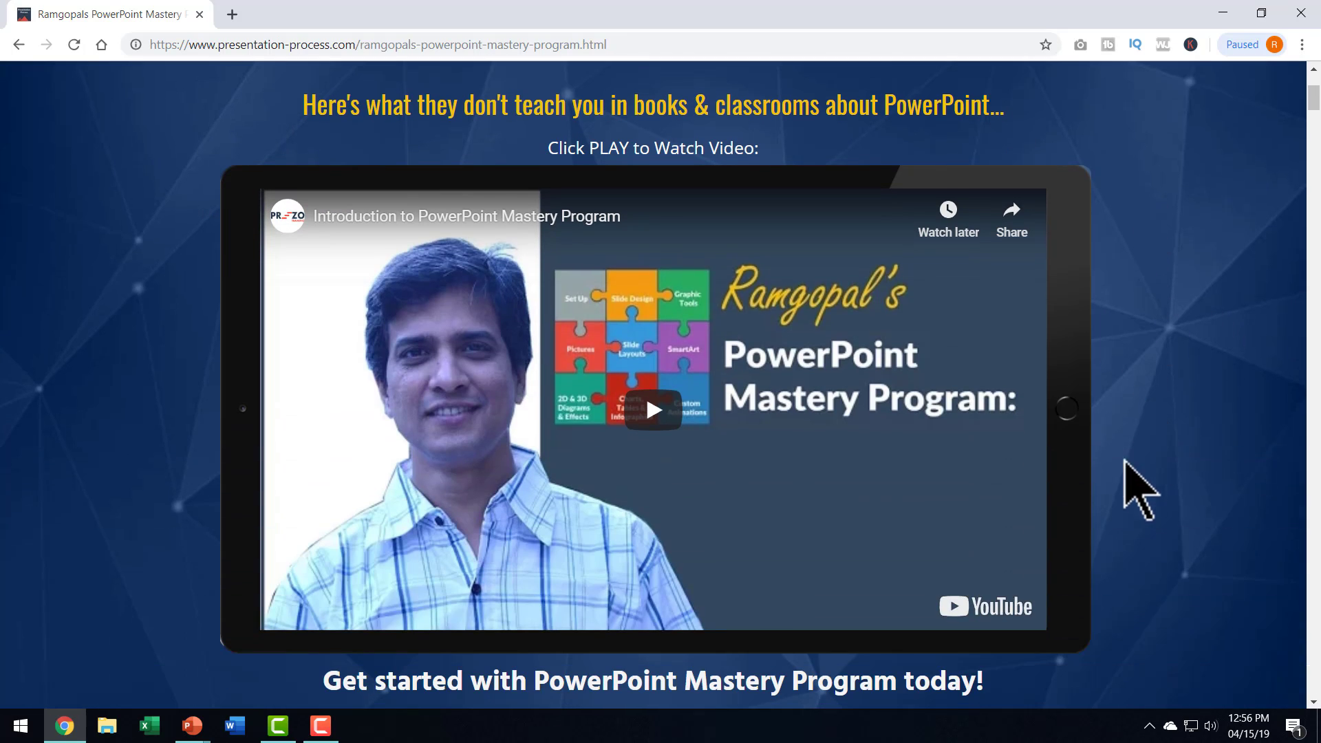